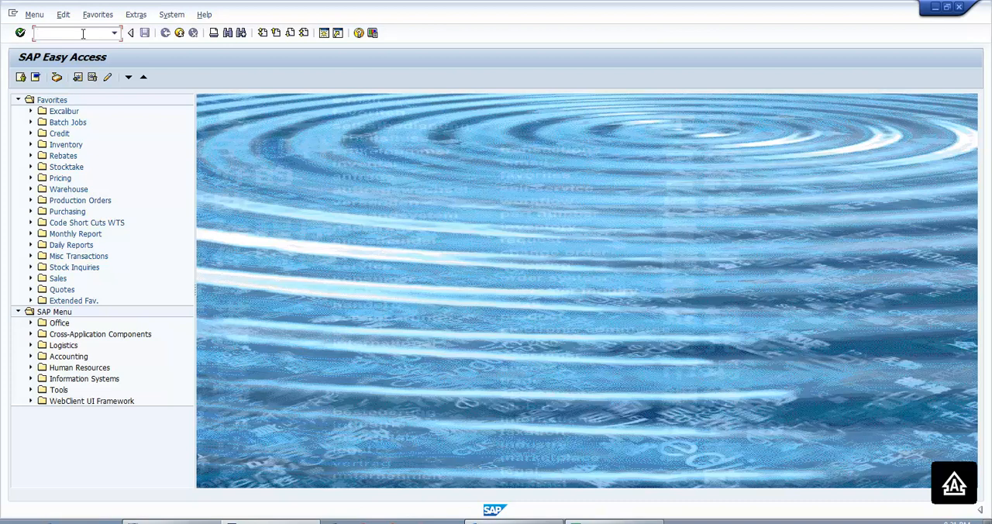
- Run transaction VA21 and start a new quotation of type QT (Quotation) with the preset organizational data
text(VA21)
key(Return)
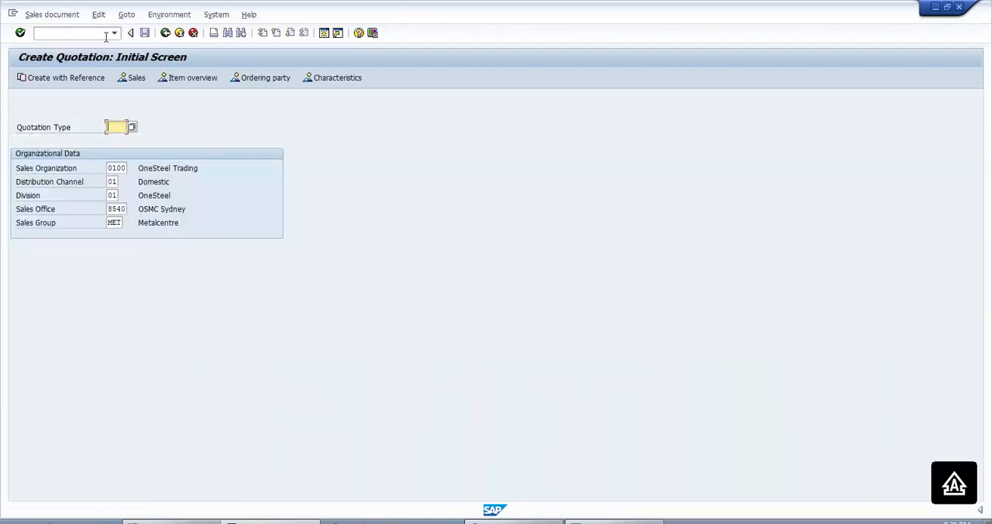
click(131, 127)
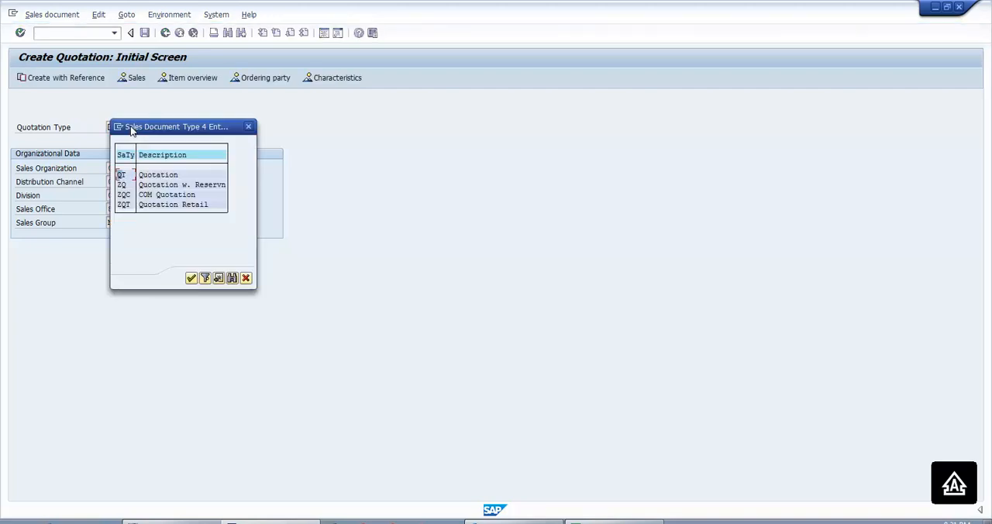
click(158, 178)
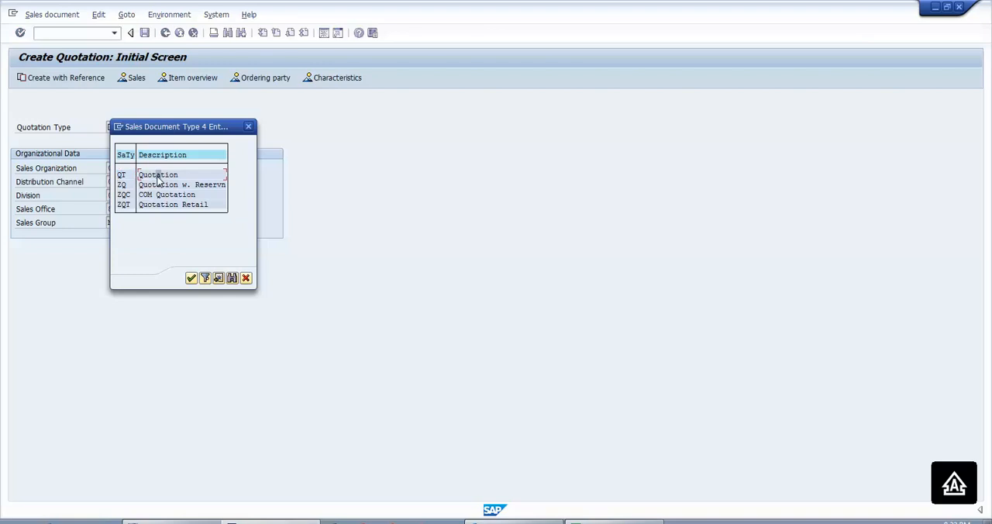
click(191, 279)
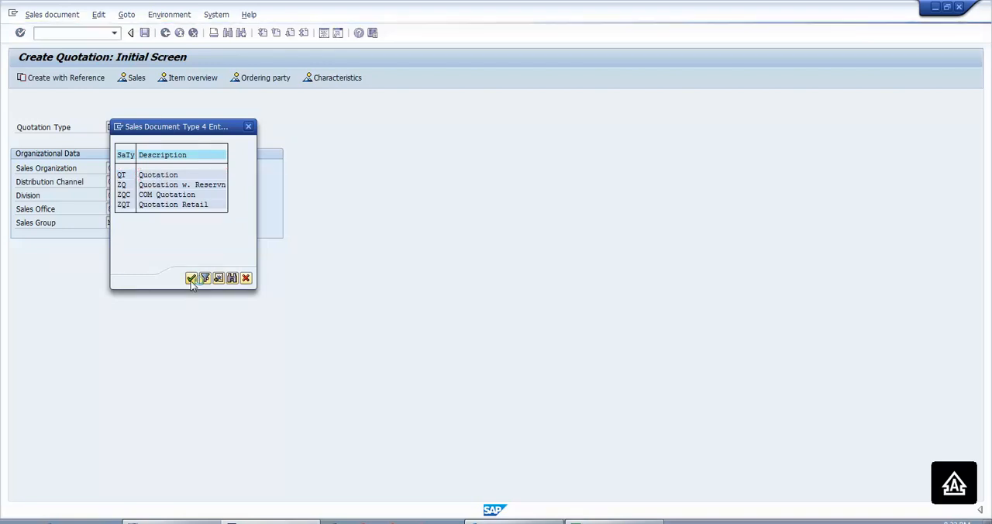
key(Return)
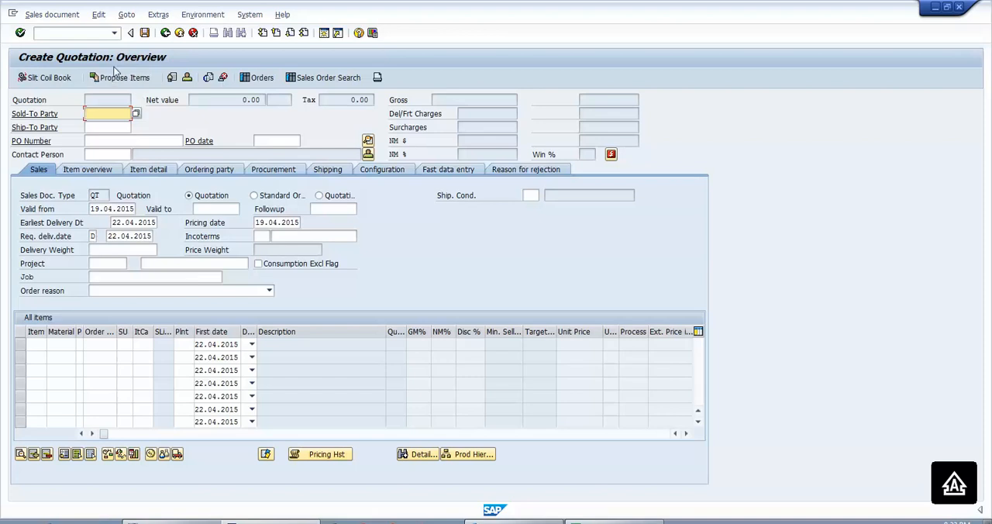
- Search customers by the name DESIGN*BUILDING* and pick Designed Building Systems in Fairfield as the sold-to party
click(136, 114)
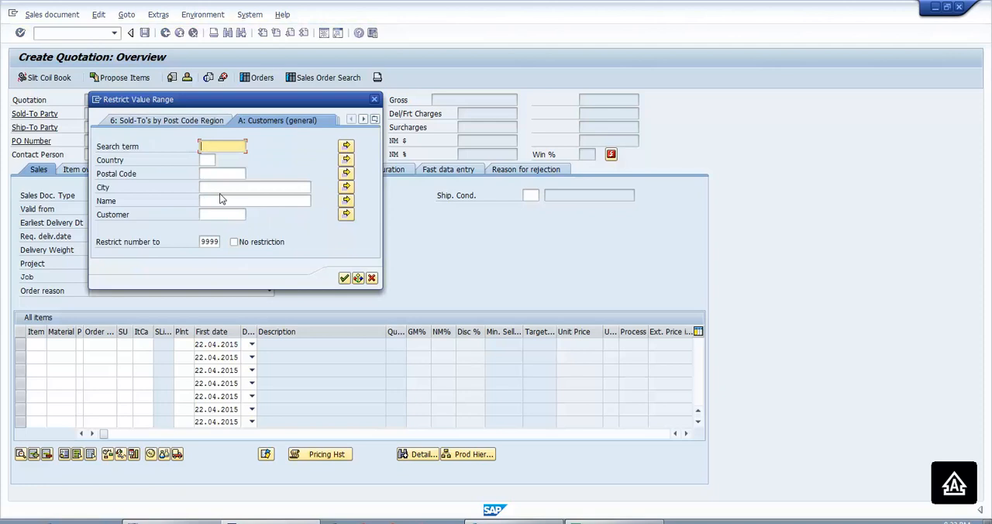
click(217, 202)
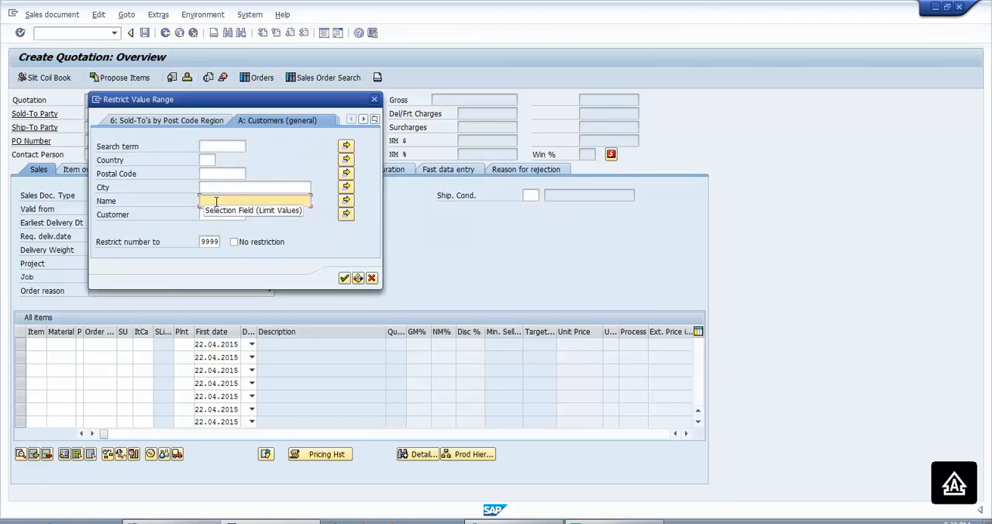
text(DE)
key(Down)
key(Return)
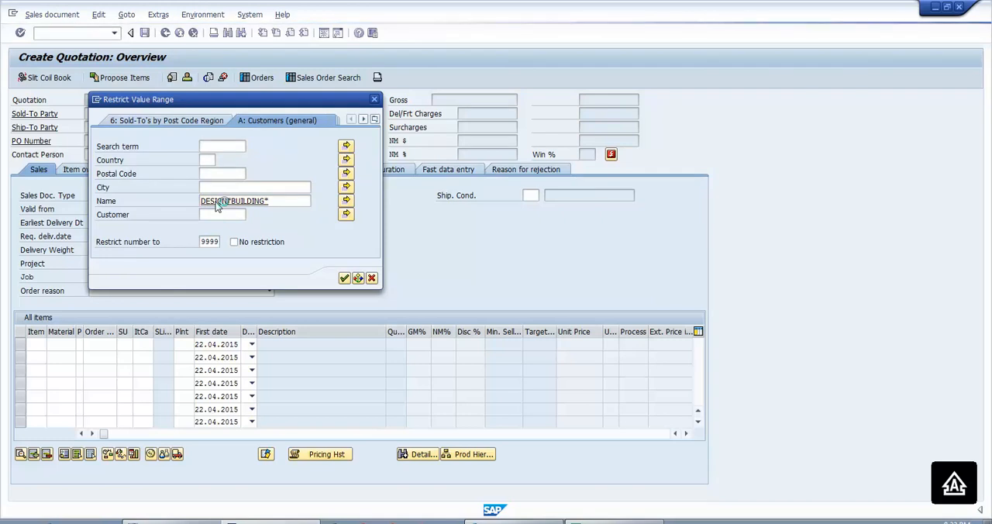
key(Return)
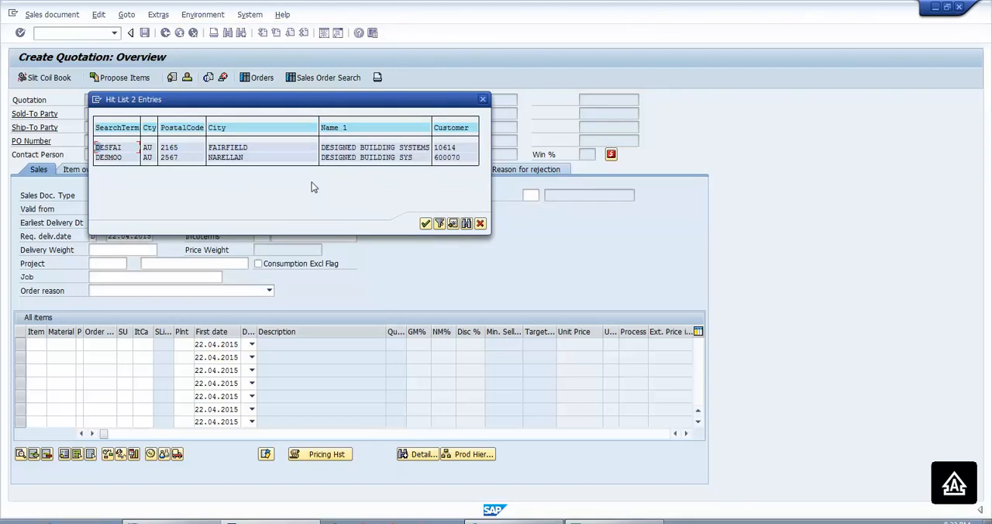
double_click(440, 152)
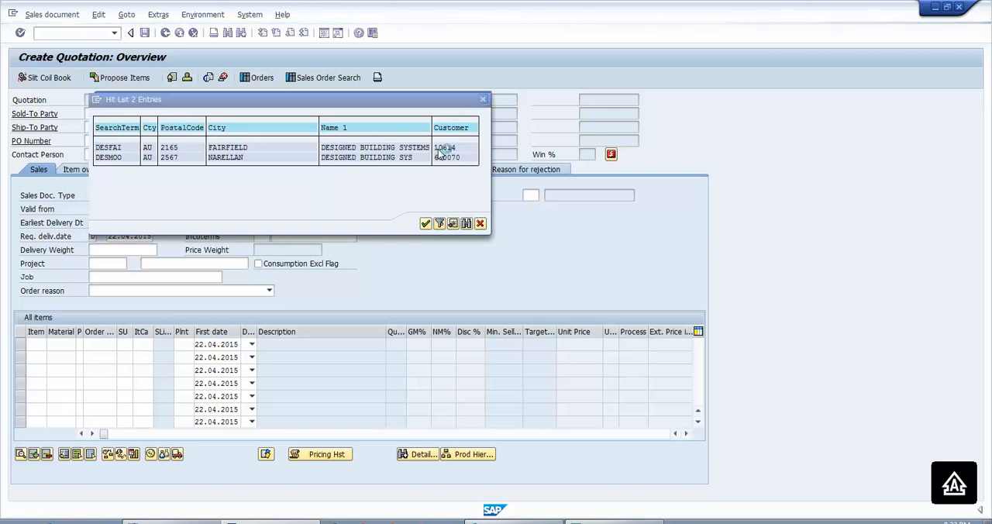
- Confirm the sold-to party, dismissing the contact selections and the offer to copy a reference quotation
key(Return)
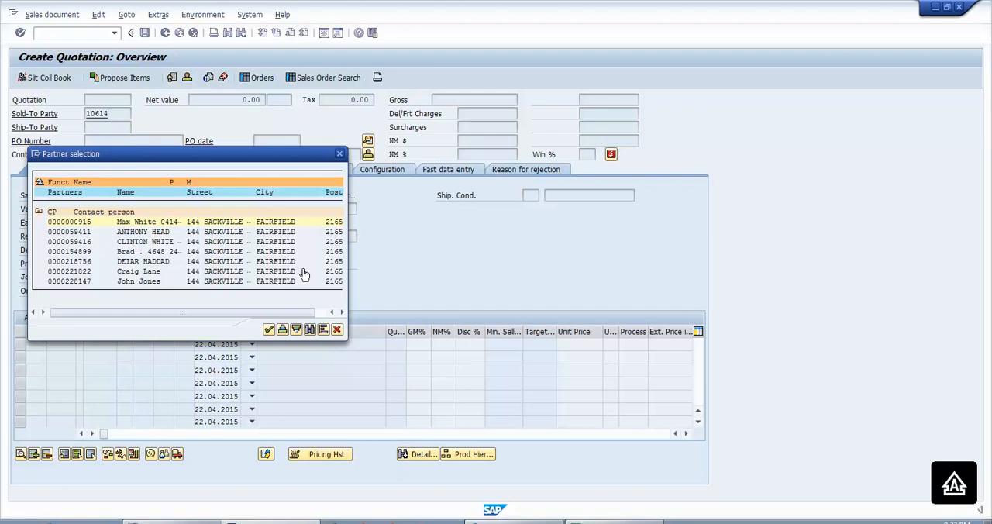
click(338, 330)
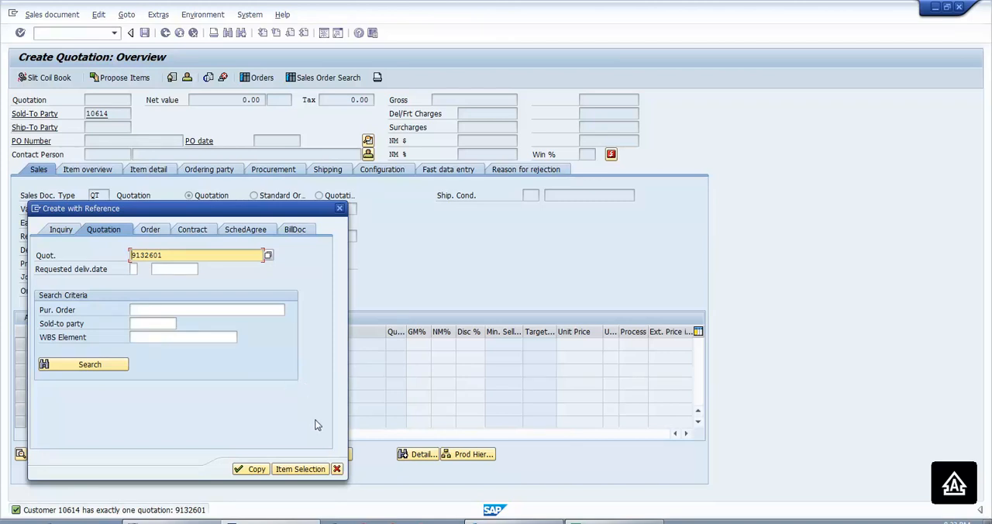
click(338, 469)
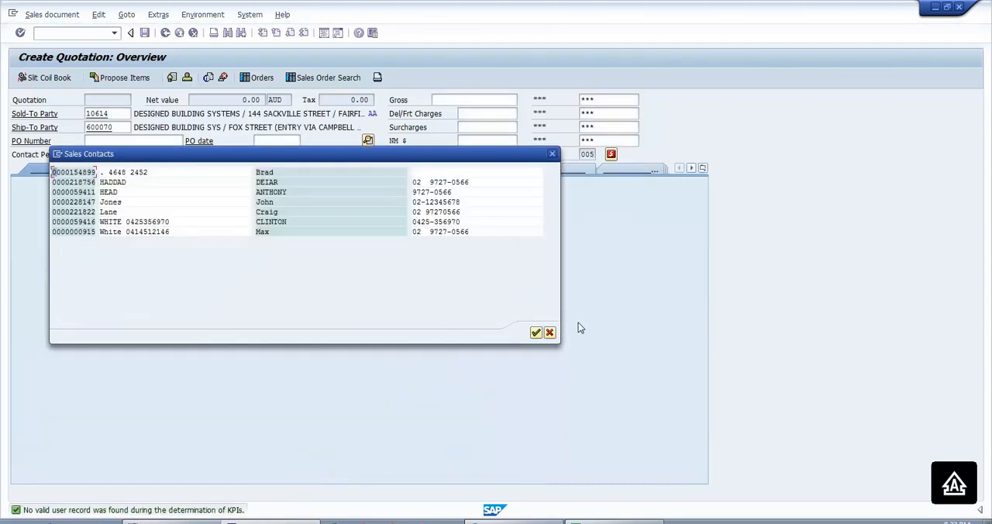
click(550, 333)
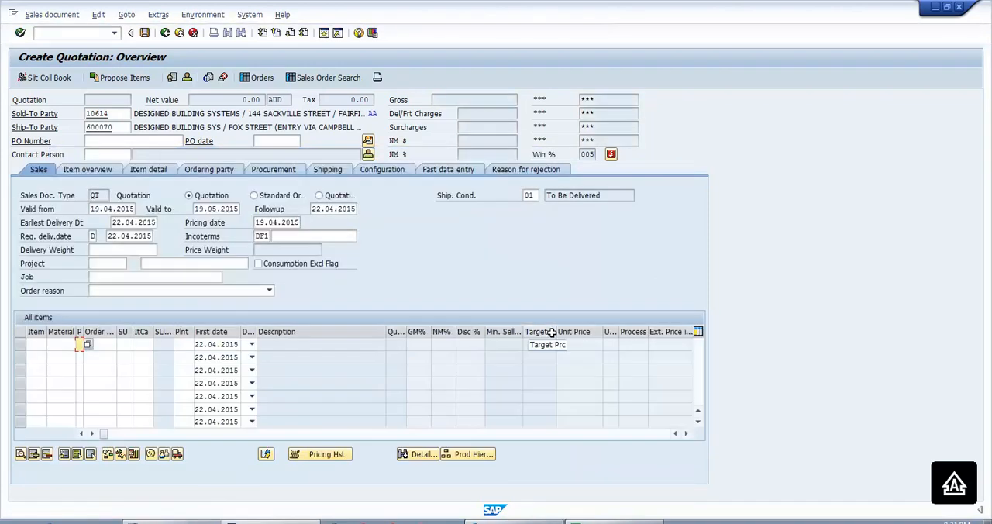
- Open the sold-to customer's master record for change and go to the first free row of its contact person list
click(368, 155)
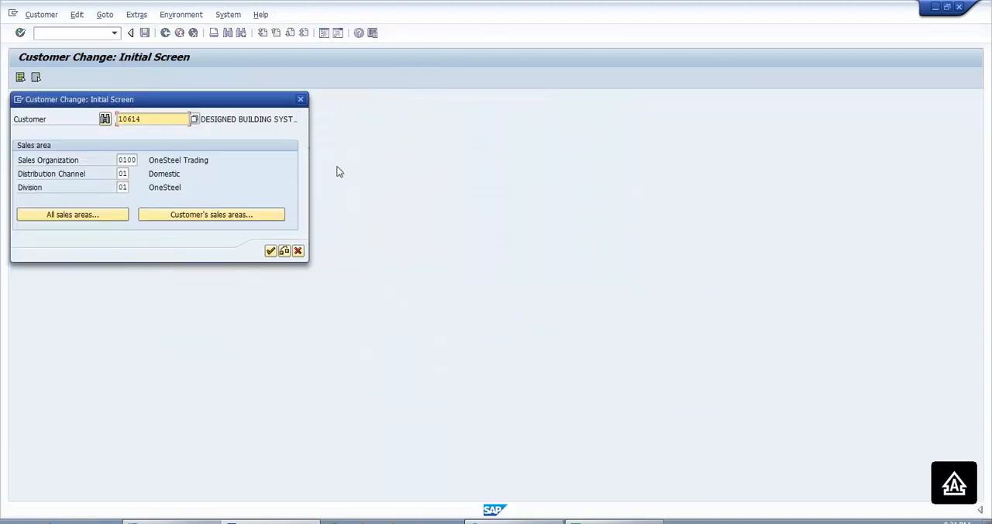
click(270, 251)
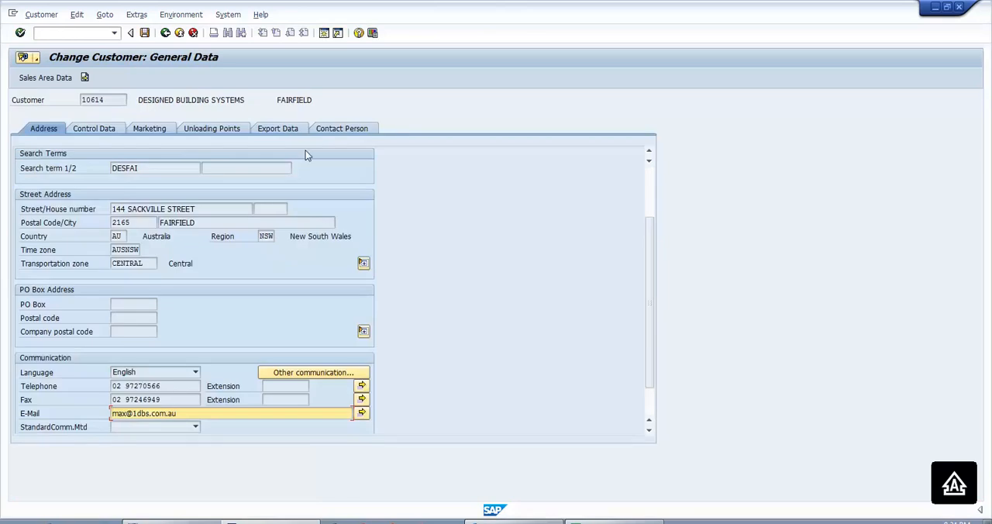
click(329, 130)
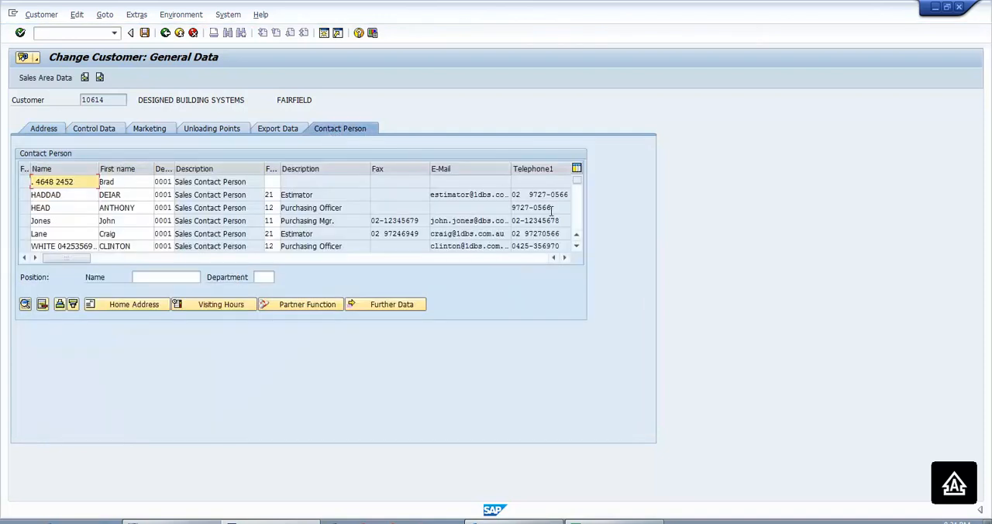
click(576, 218)
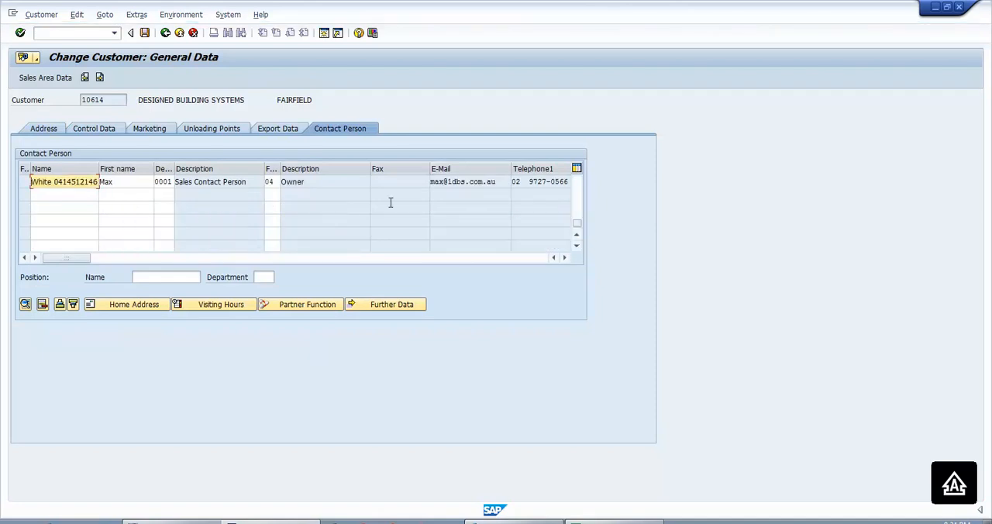
- Add a new contact person row with the contact's last name and first name
click(39, 195)
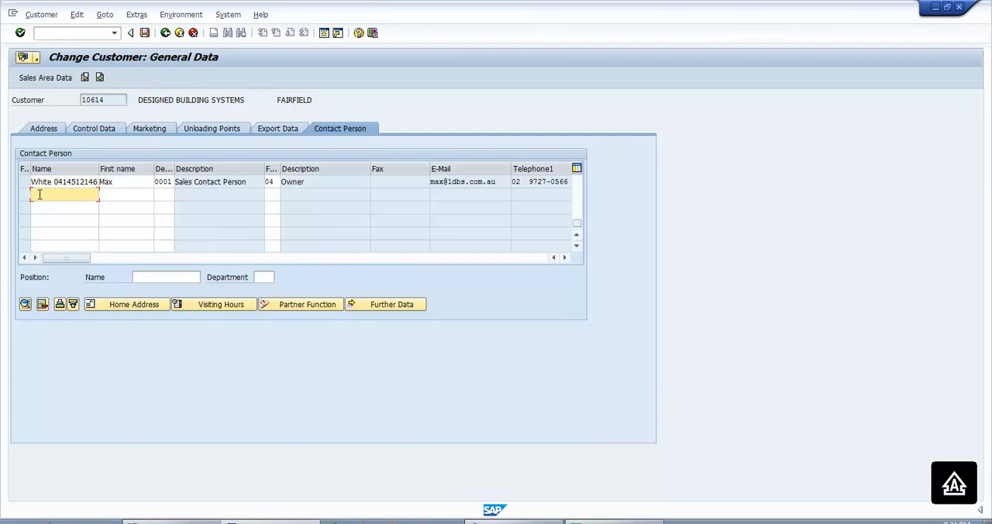
click(111, 193)
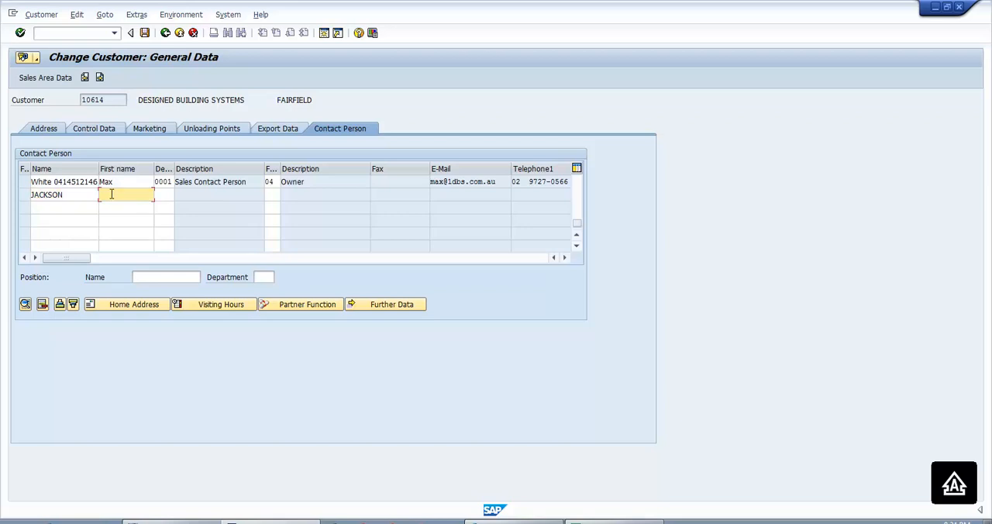
key(Tab)
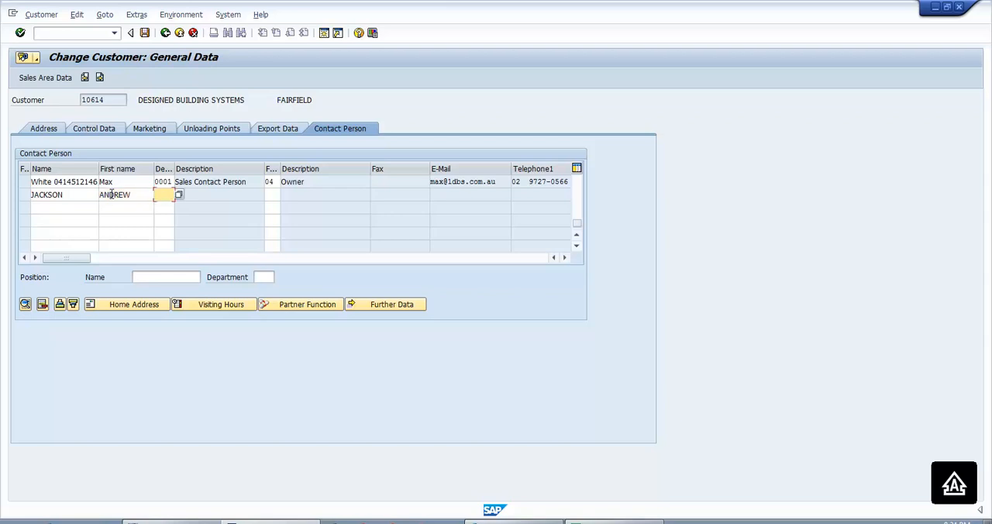
- Assign the new contact department 0001 (Sales Contact Person) and function 11 (Purchasing Mgr.)
text(0001)
key(Tab)
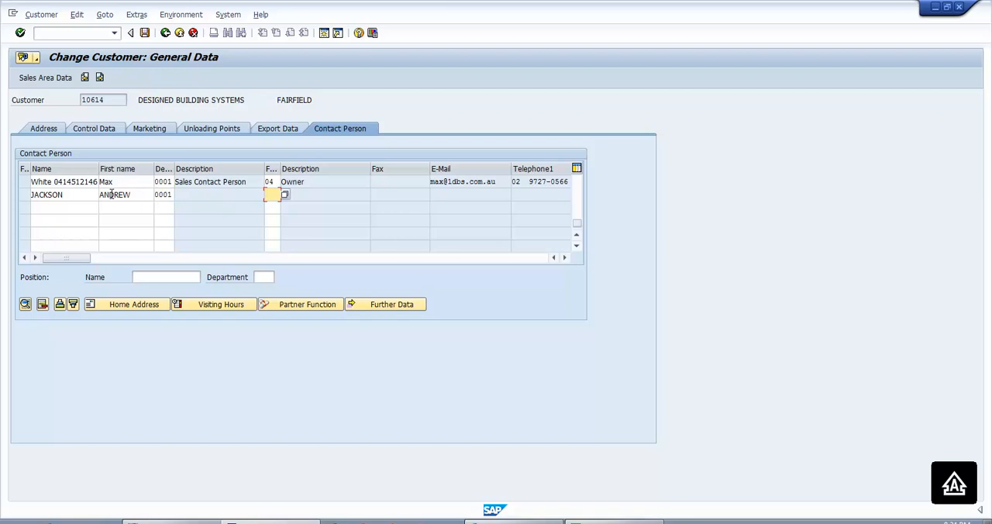
click(285, 196)
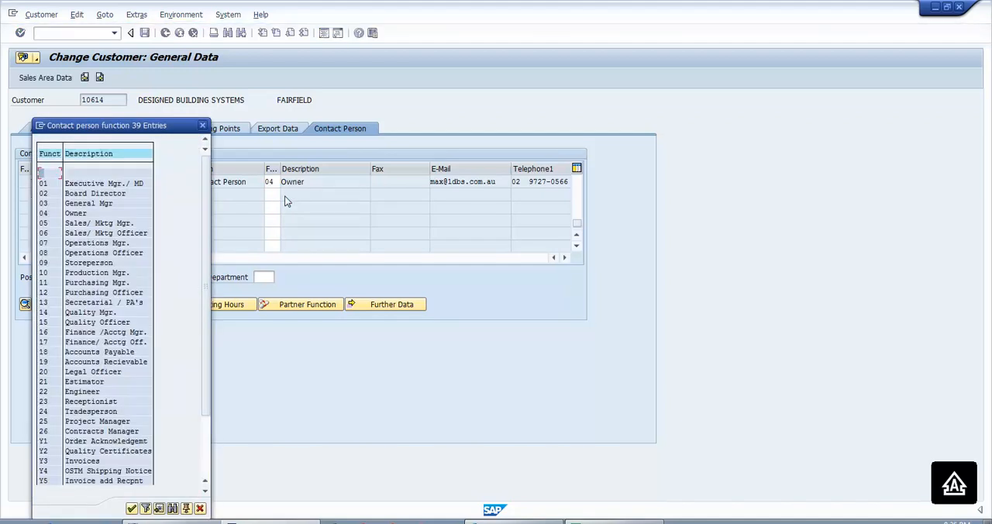
double_click(88, 284)
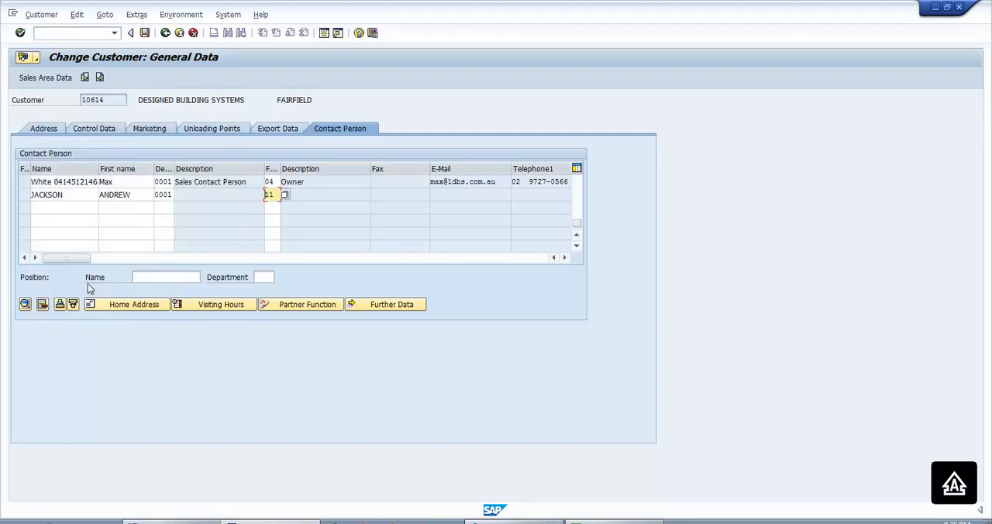
key(Return)
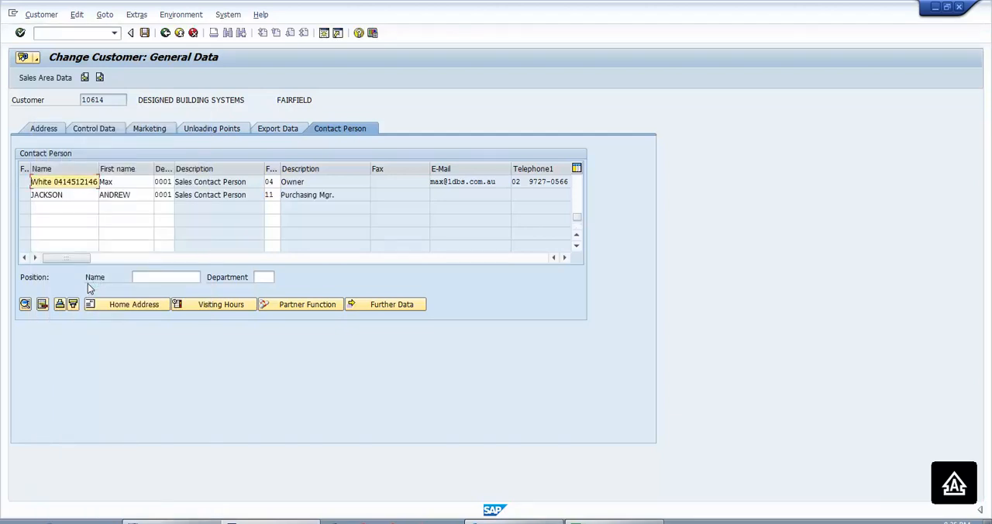
- Open the new contact person's details and enter the contact's telephone number
click(206, 200)
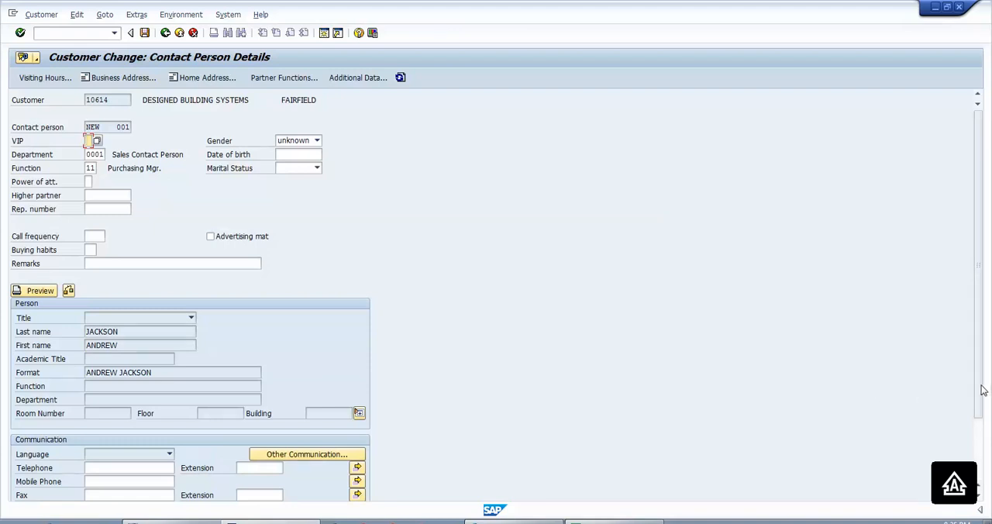
drag(981, 389, 981, 447)
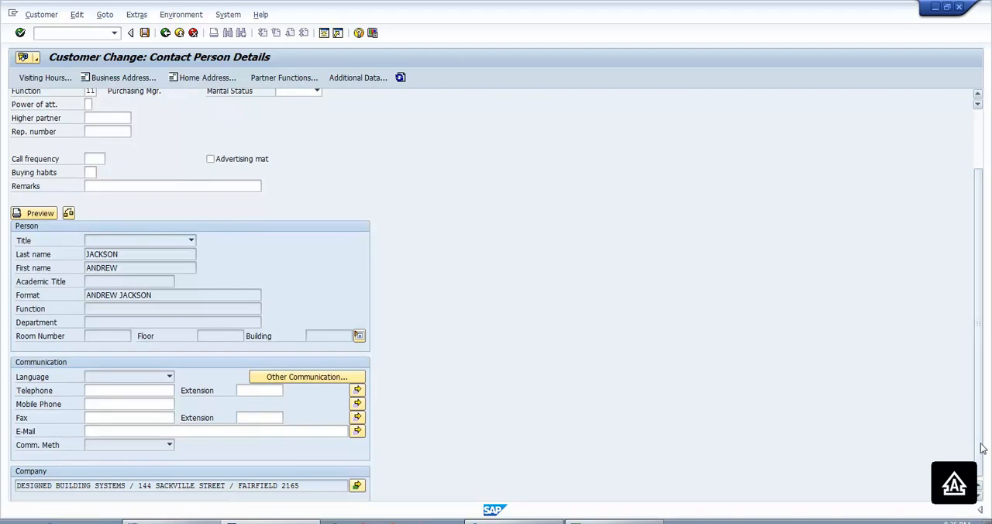
click(98, 391)
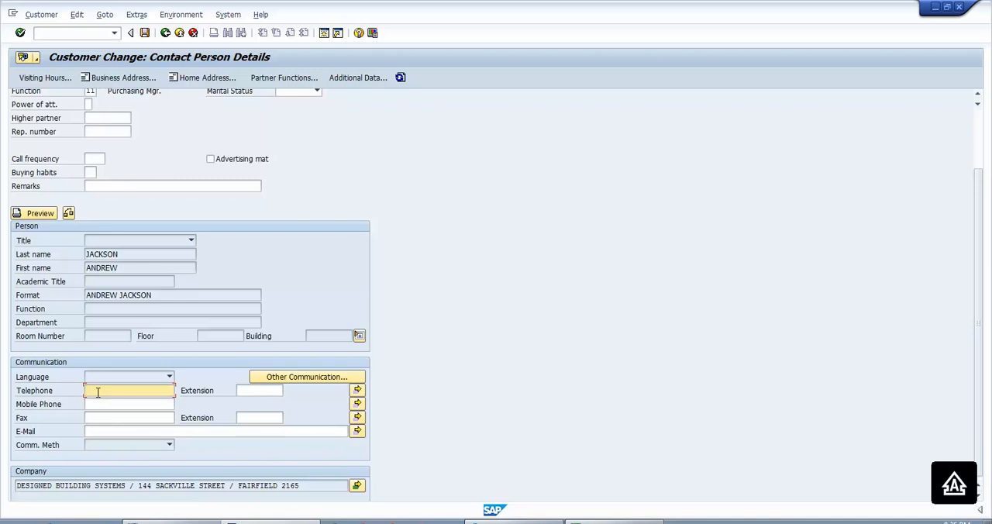
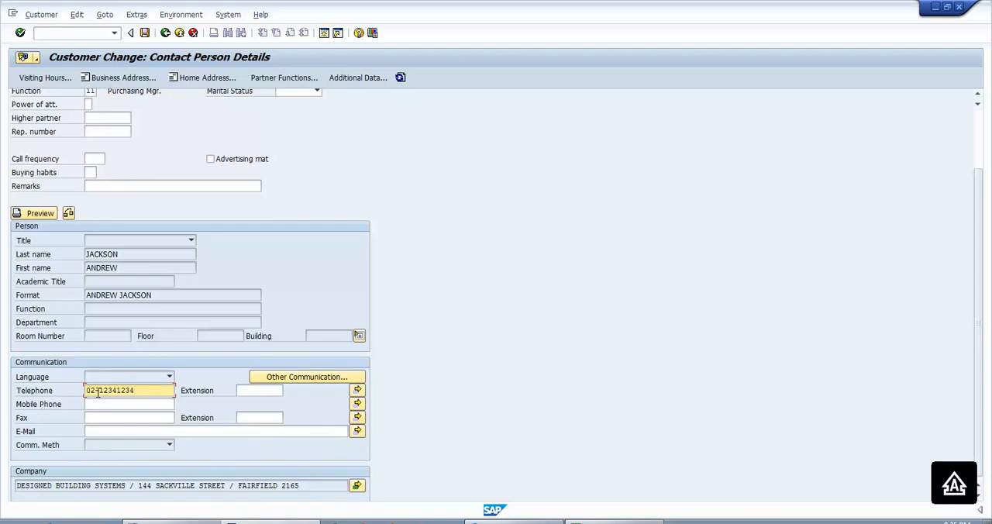
- Enter the contact's mobile phone number in the communication data
key(Tab)
key(Tab)
key(Tab)
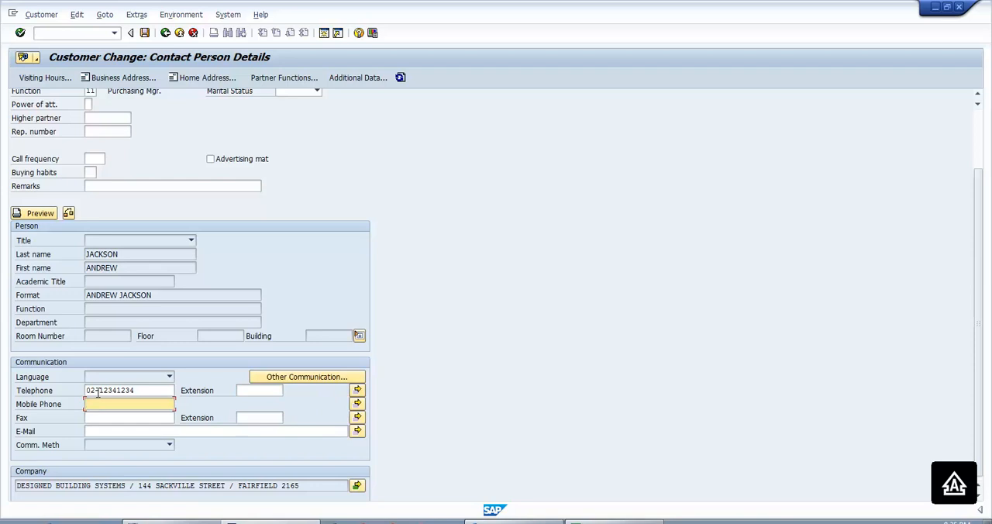
key(Tab)
key(Tab)
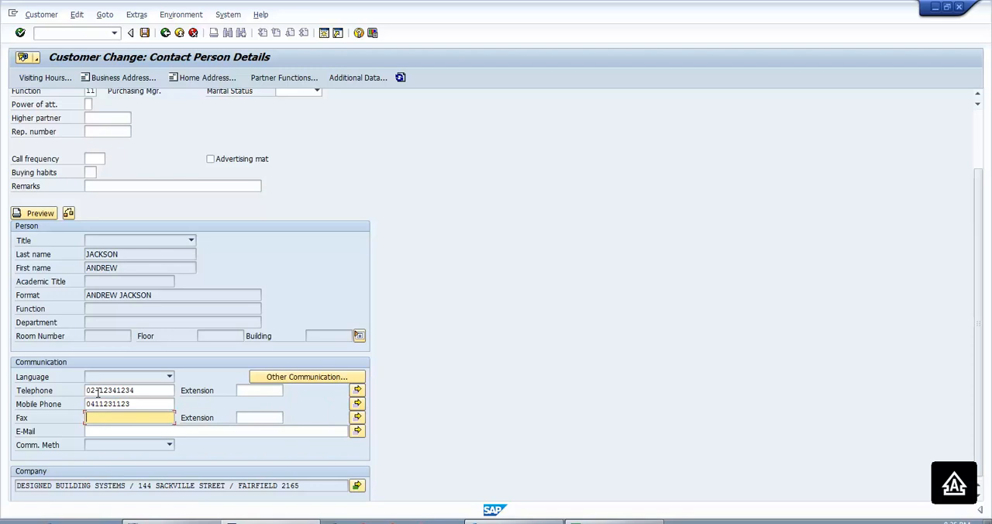
- Enter the contact's e-mail address in lowercase, leaving the fax empty, and save the customer record
key(Tab)
key(Tab)
key(Tab)
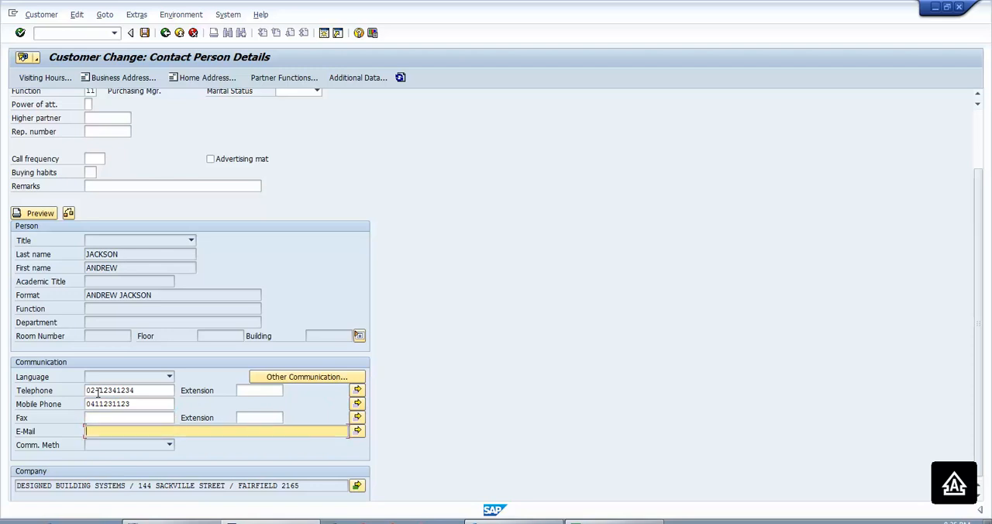
text(ANDREW)
key(BackSpace)
key(BackSpace)
key(BackSpace)
key(BackSpace)
key(BackSpace)
key(BackSpace)
key(BackSpace)
text(andrew.)
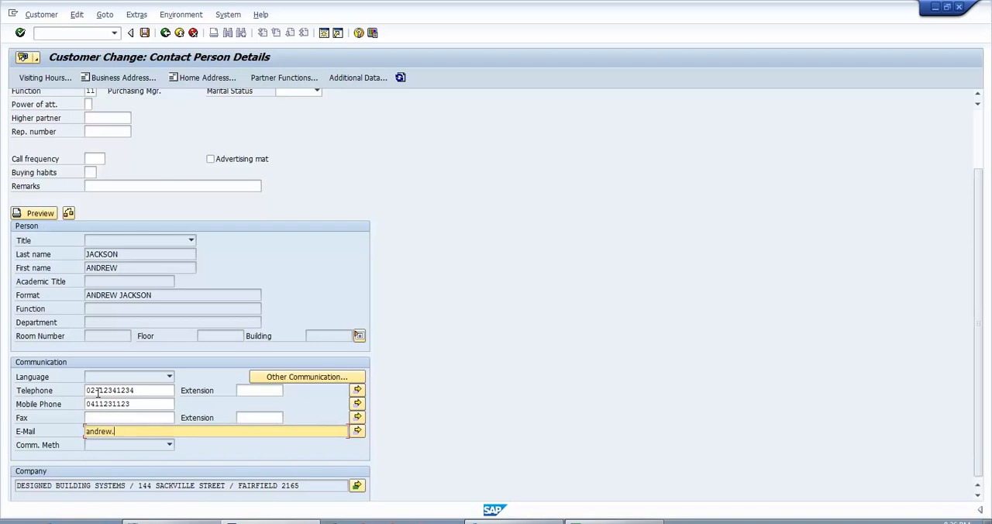
text(j@)
text(test.com)
key(Return)
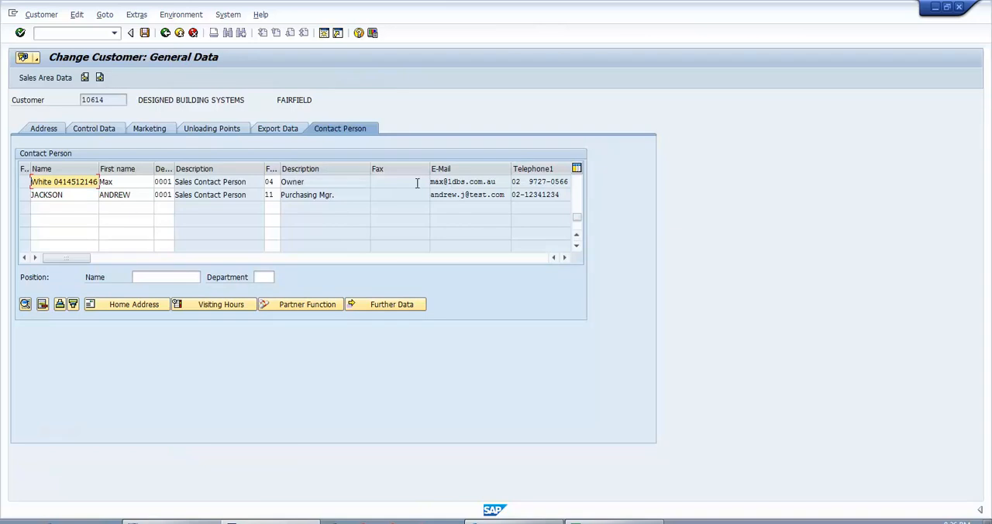
click(144, 33)
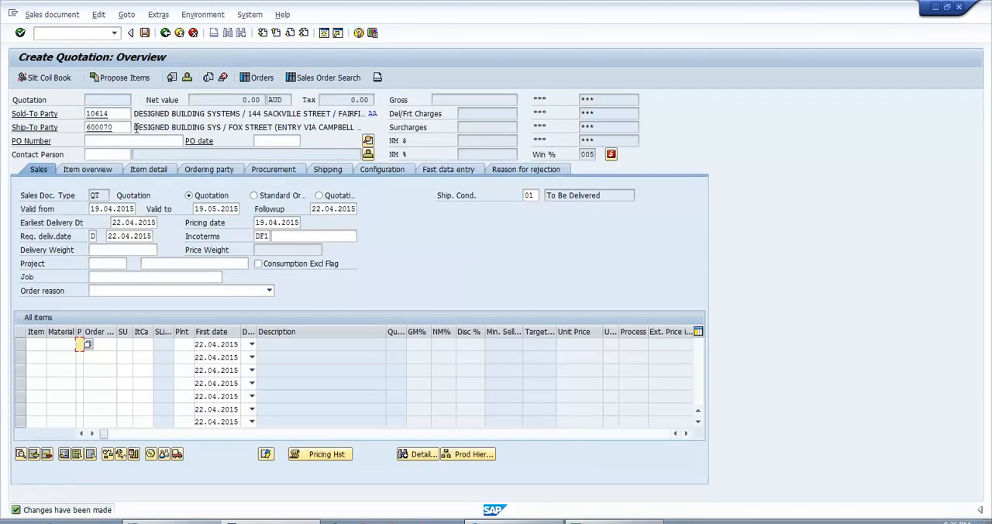
- Assign the newly created contact person to the quotation from the customer's sales contacts
click(126, 152)
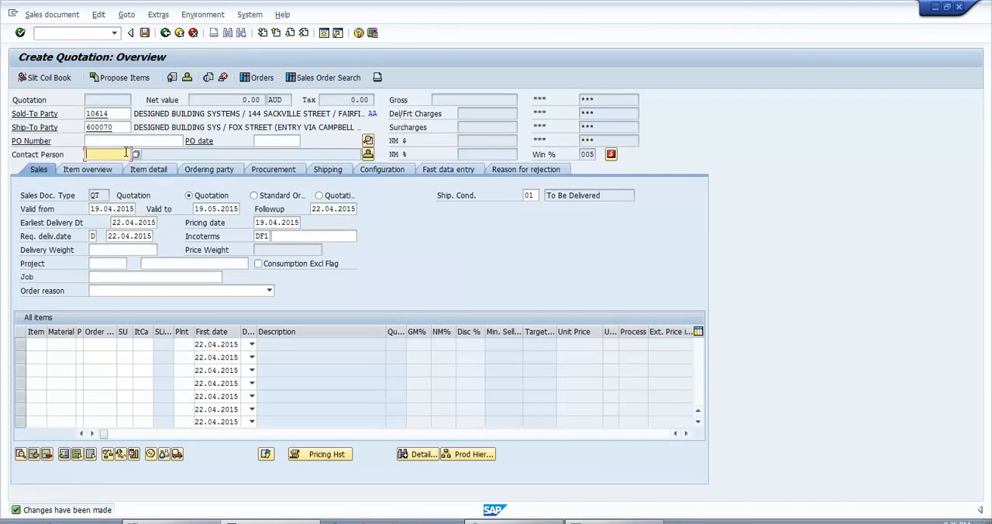
click(137, 153)
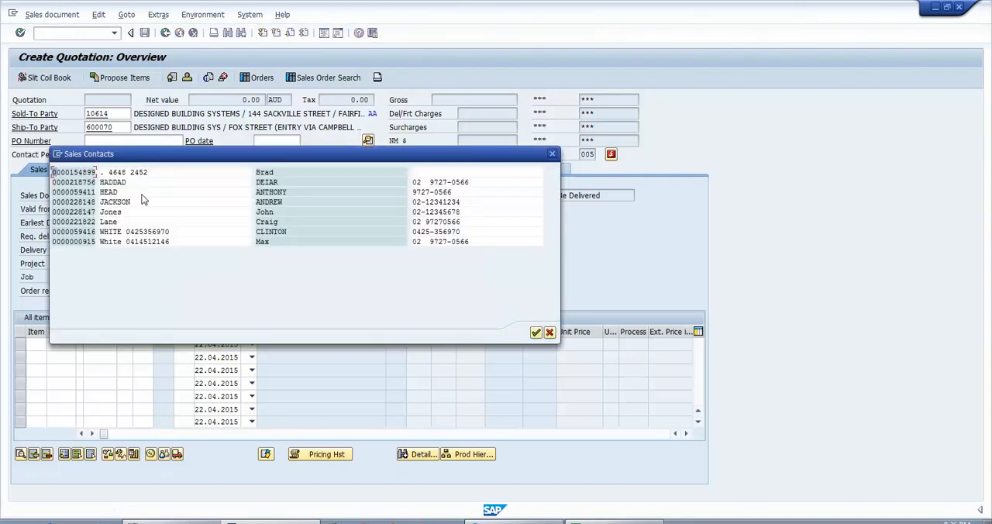
double_click(130, 203)
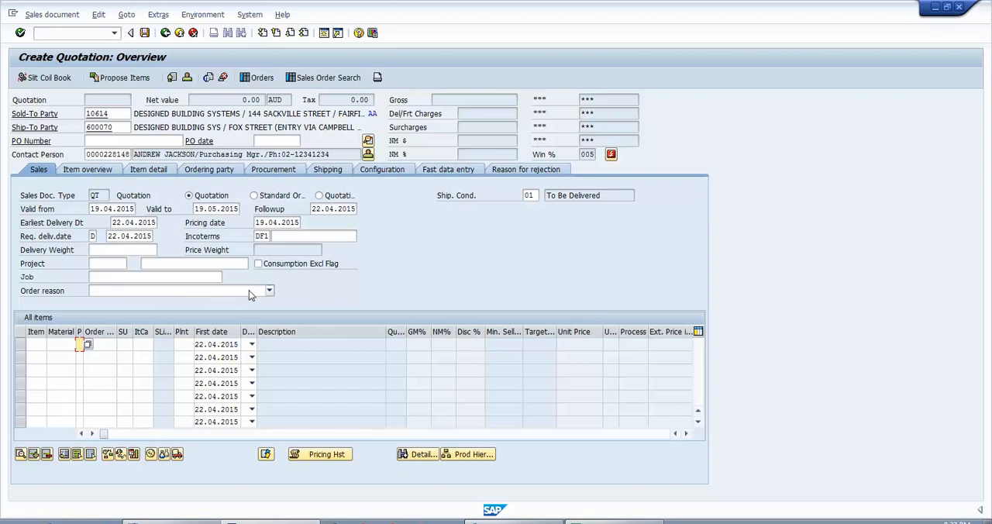
- Set the quotation's order reason to 1 Quotation - Supply
click(269, 291)
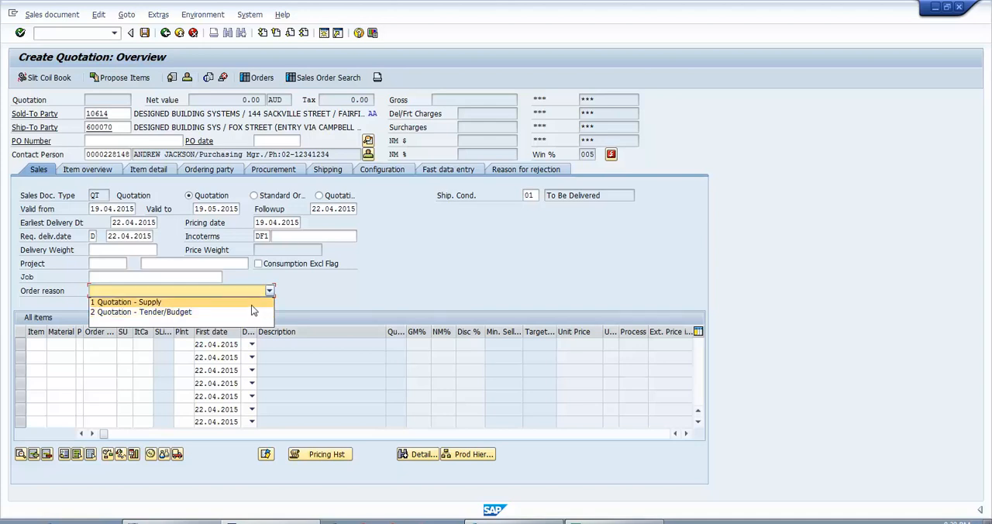
click(250, 303)
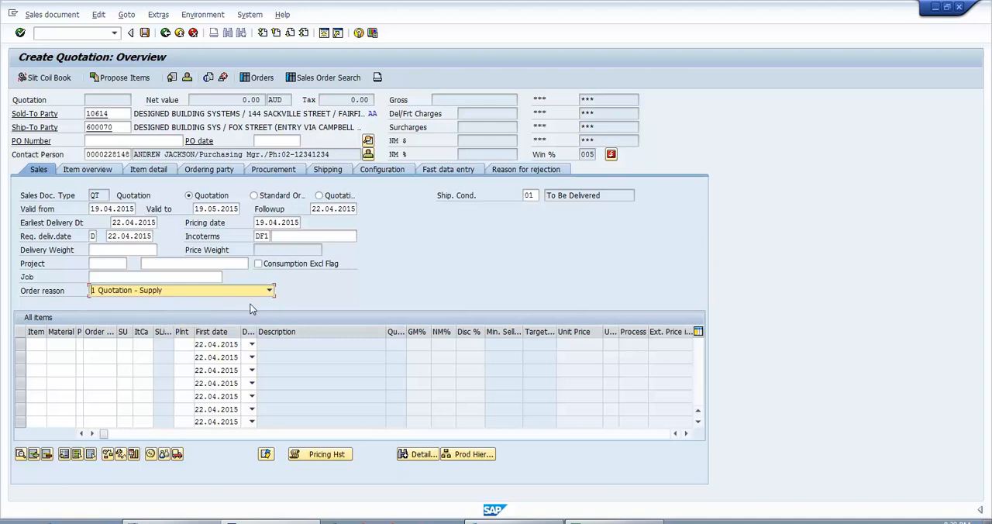
key(Return)
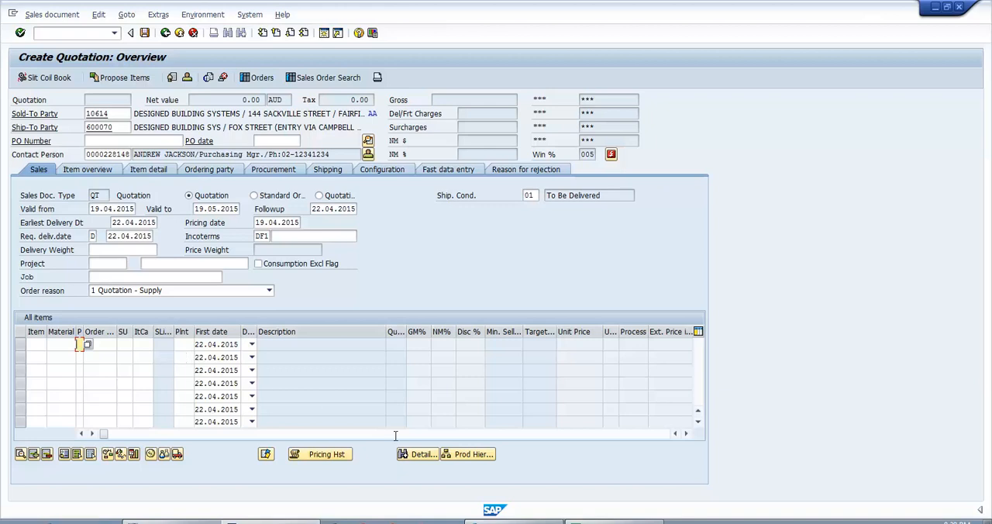
- Run a detail material stock search for FL-100-10* at plant 8540
click(418, 454)
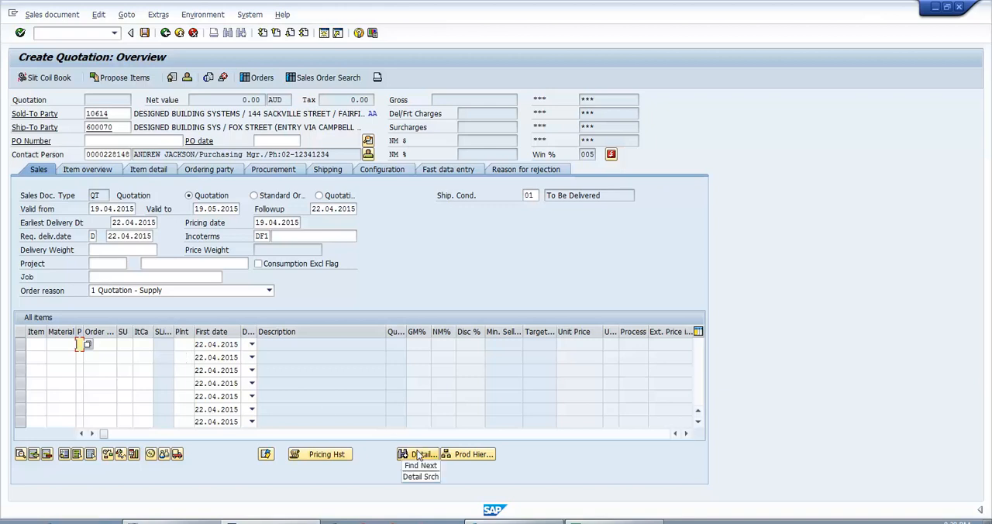
click(419, 455)
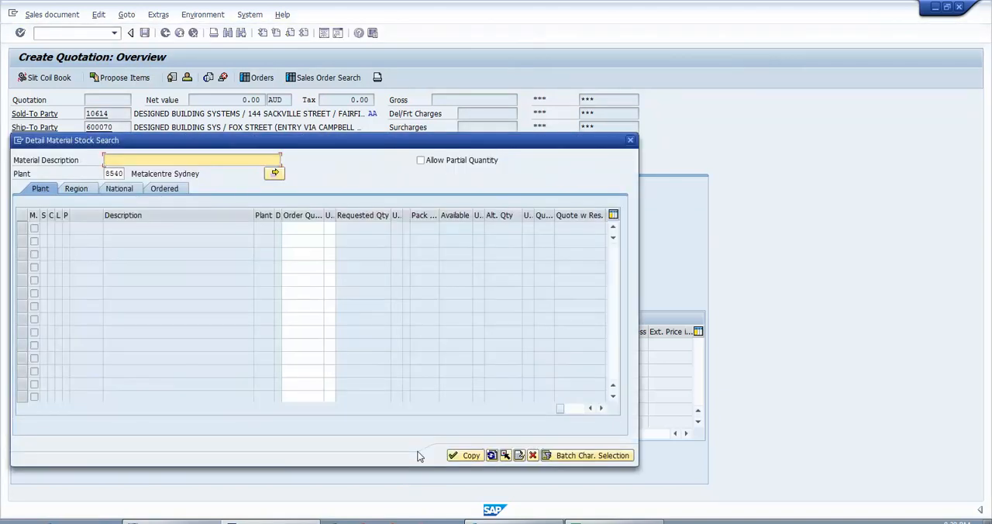
text(fl-100)
key(Down)
key(Return)
key(Return)
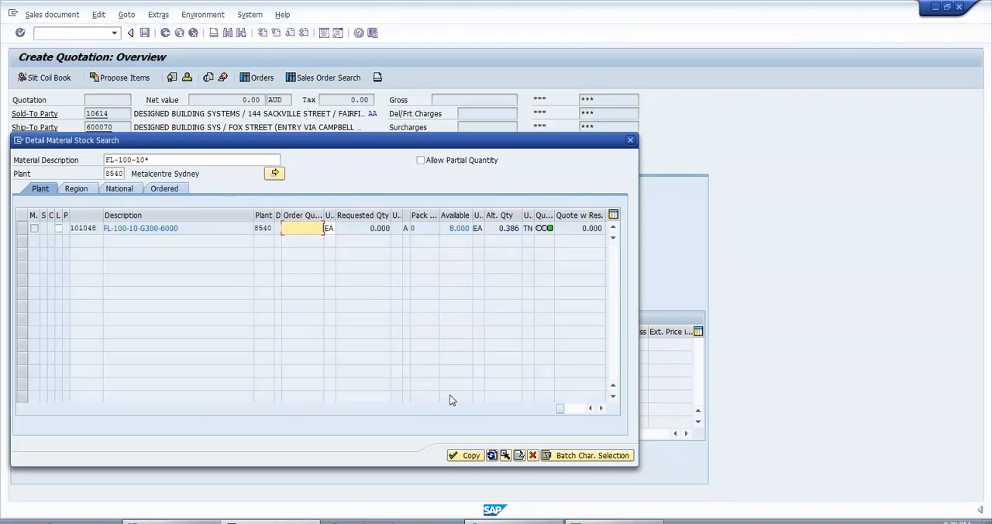
- Check the stock columns for FL-100-10-G300-6000 and enter an order quantity of 2
click(603, 409)
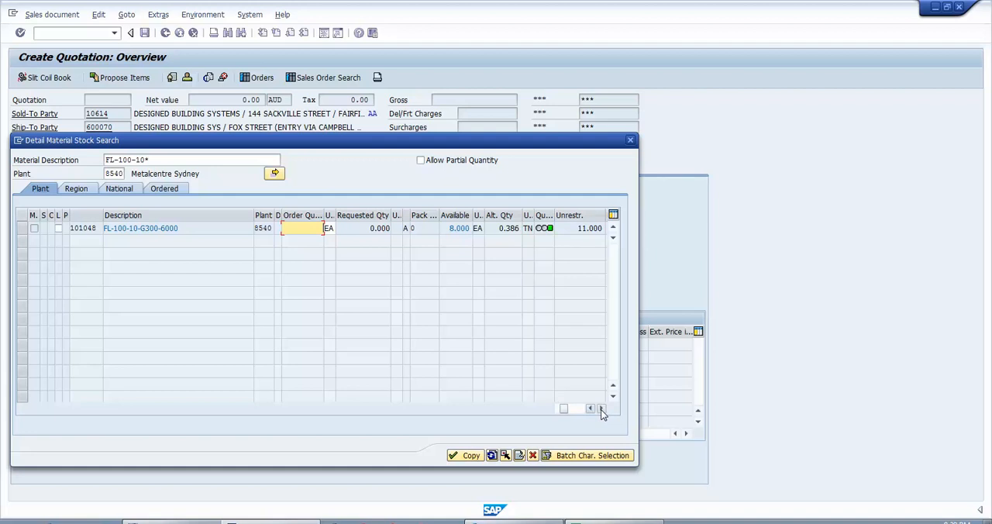
click(602, 409)
click(602, 410)
click(589, 408)
click(589, 408)
click(590, 409)
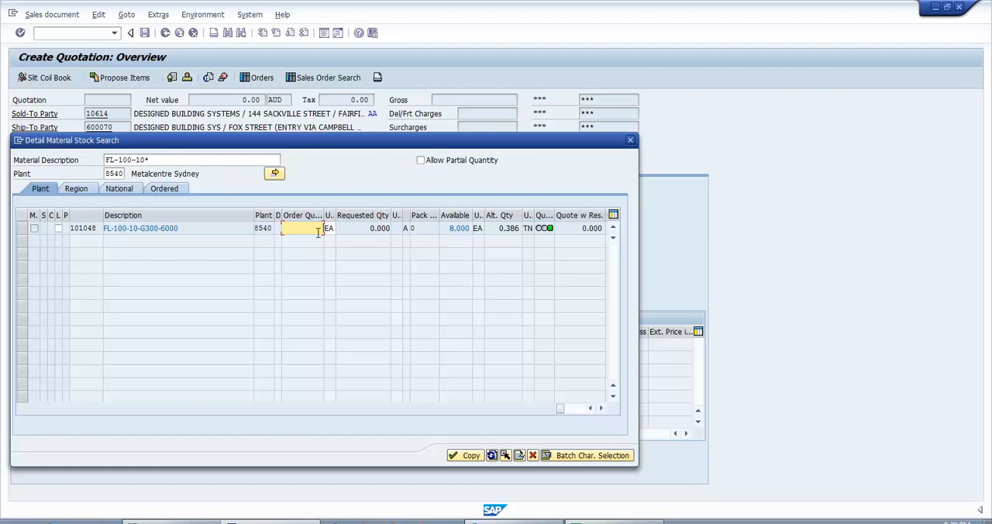
text(2)
key(Return)
key(Return)
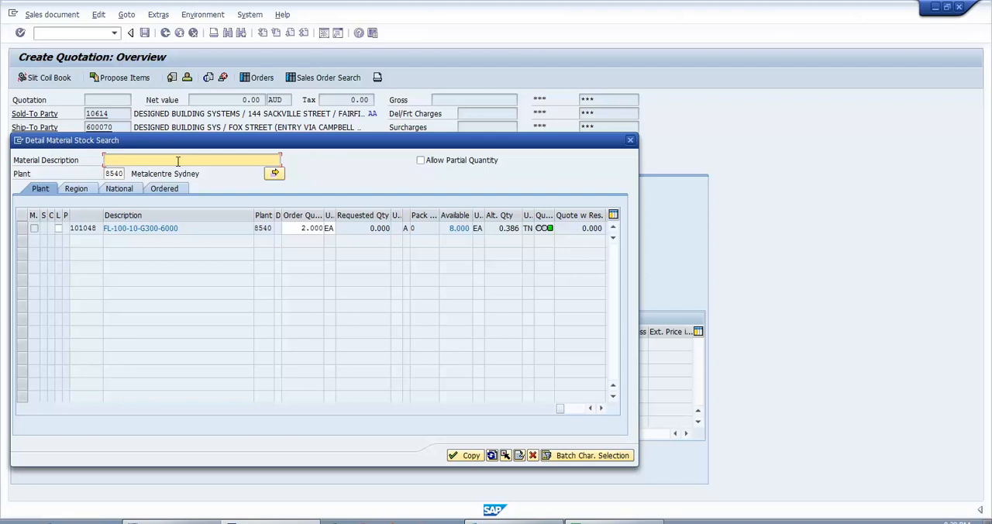
- Search the plant's stock for materials matching ub-310-40*
text(ub-)
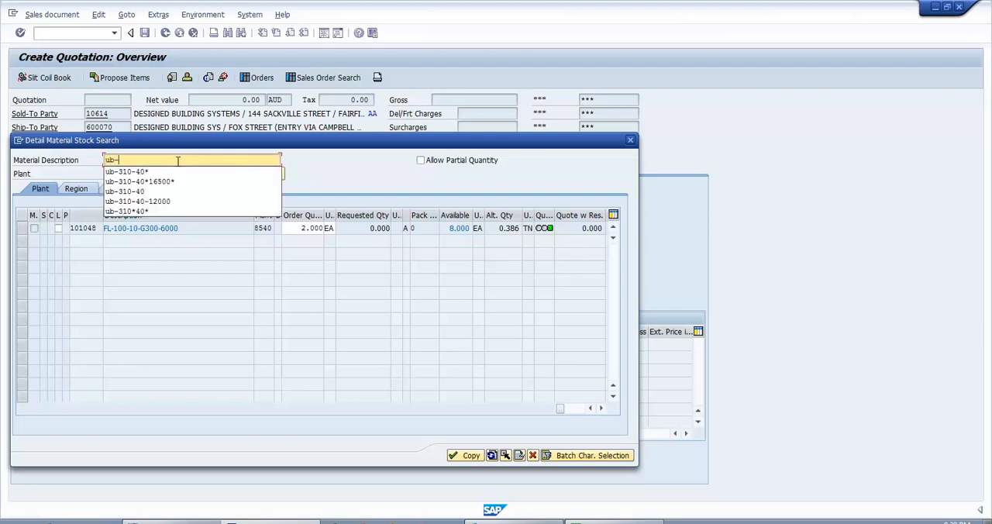
key(Return)
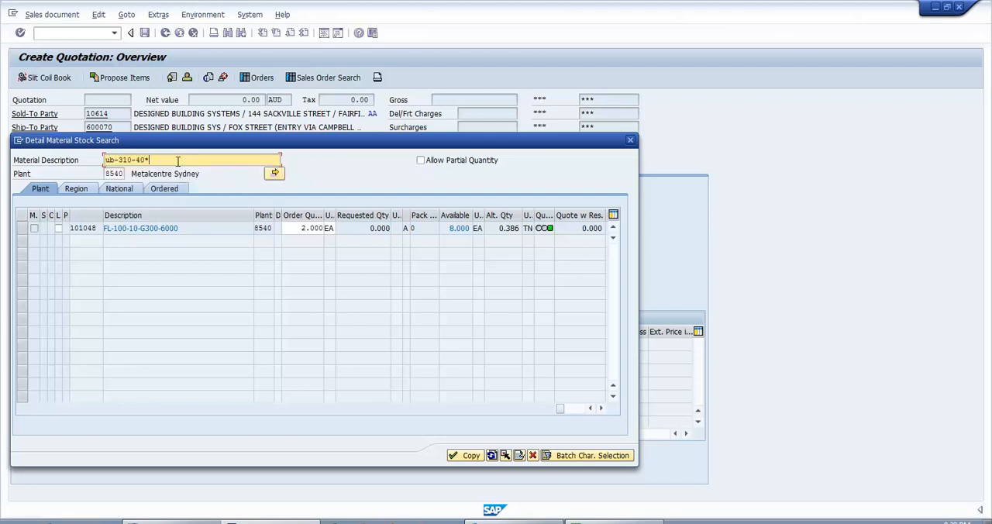
key(Return)
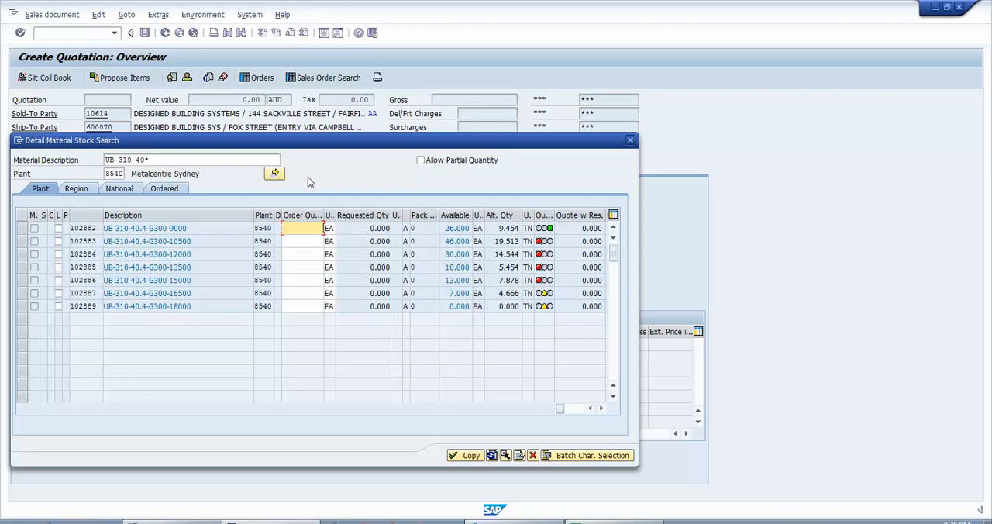
- Enter an order quantity of 1 for UB-310-40.4-G300-15000 and copy the selected materials into the quotation
key(Down)
key(Down)
key(Down)
key(Down)
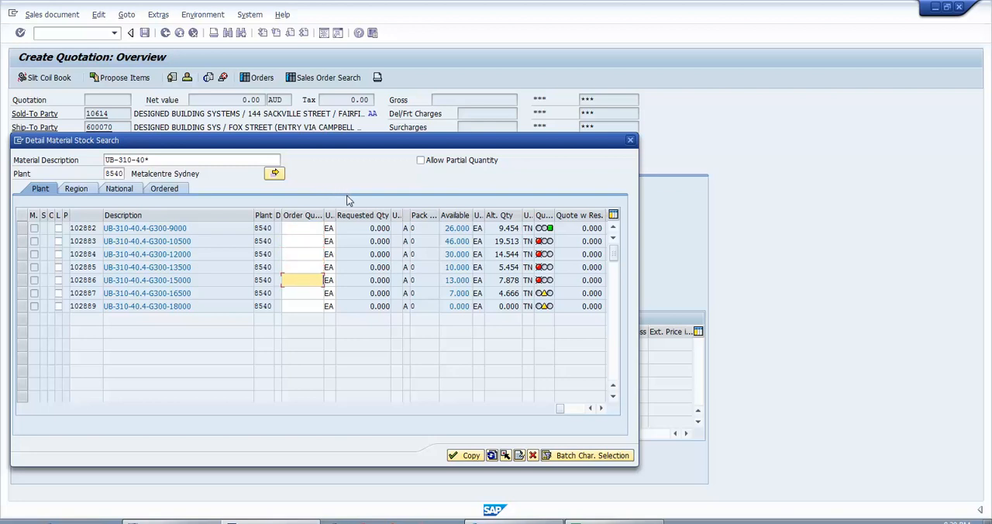
text(1)
key(Return)
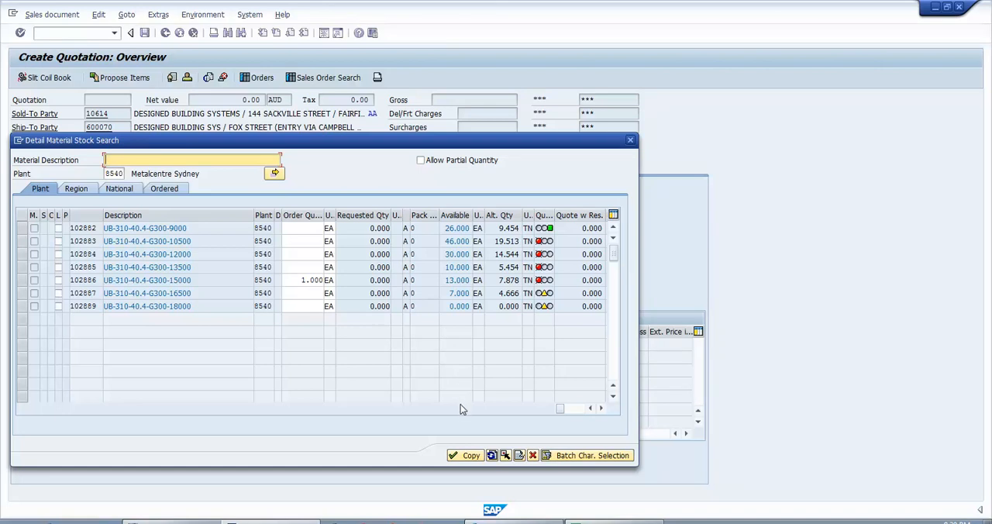
click(465, 456)
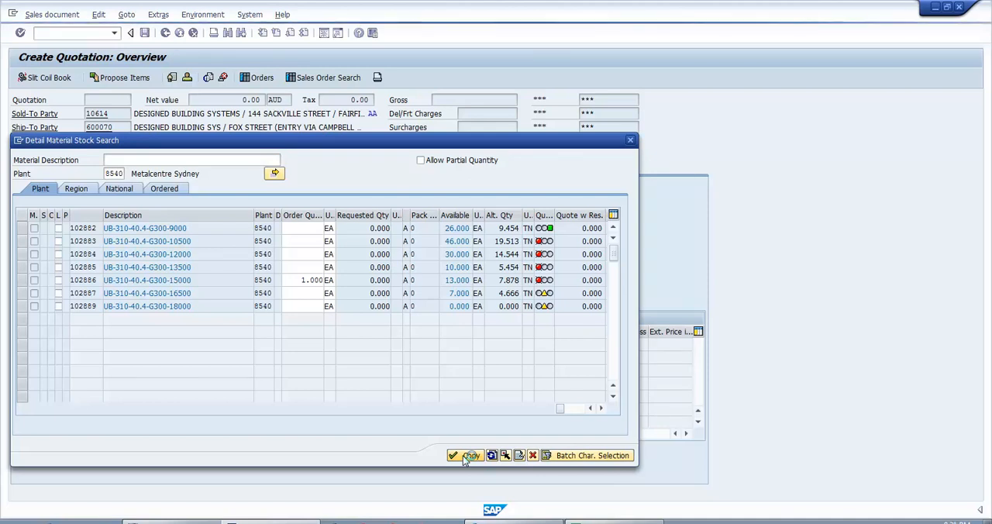
click(465, 456)
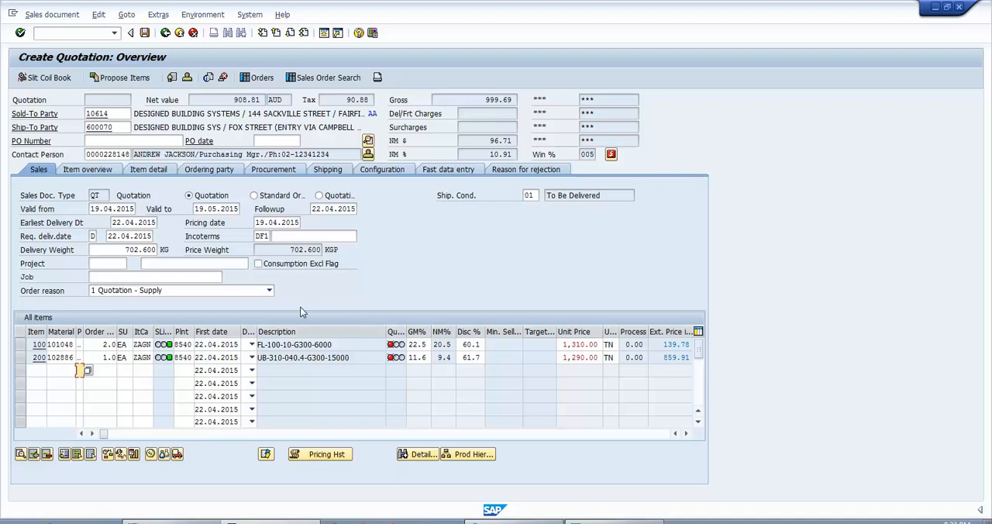
- Set the quotation's job to SHOPPING MALL- AWNING 1 and its follow-up date to 20.04.2015
click(187, 276)
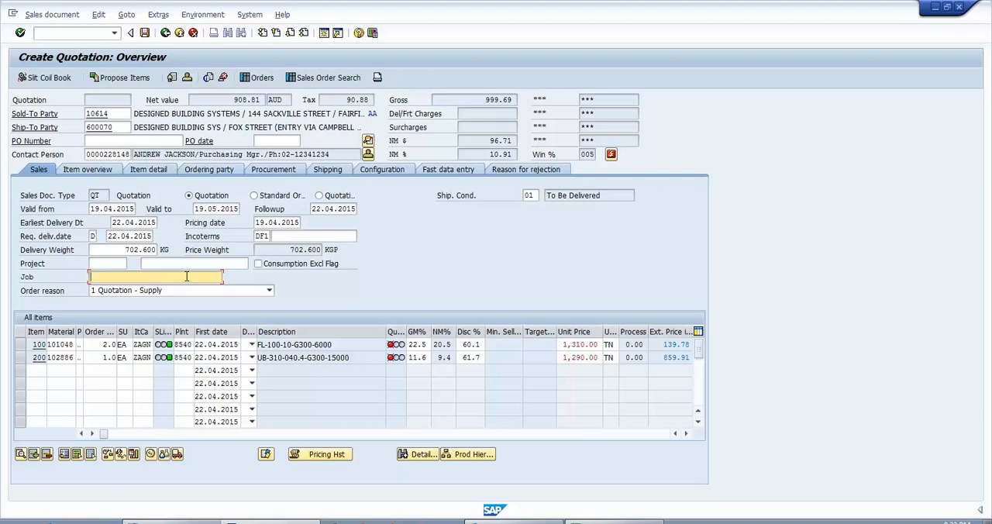
click(186, 276)
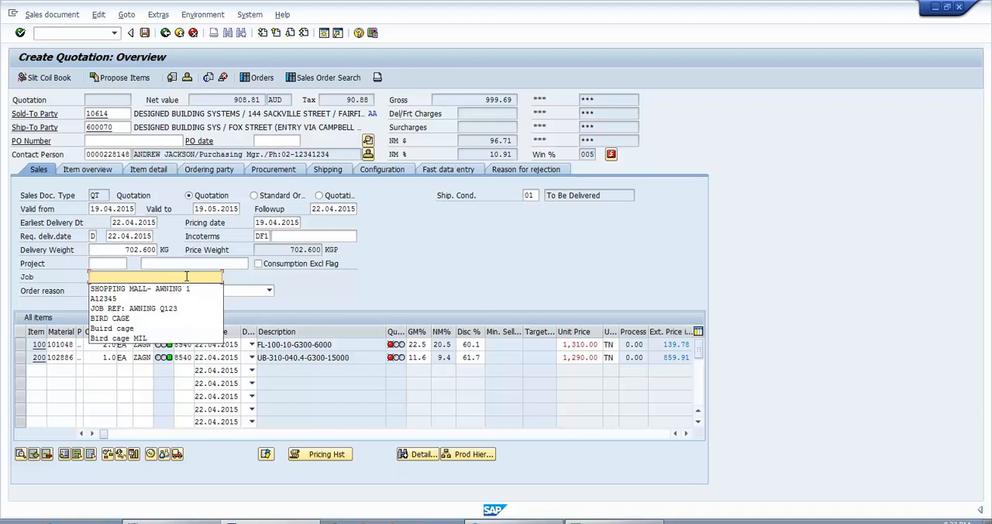
key(Down)
key(Return)
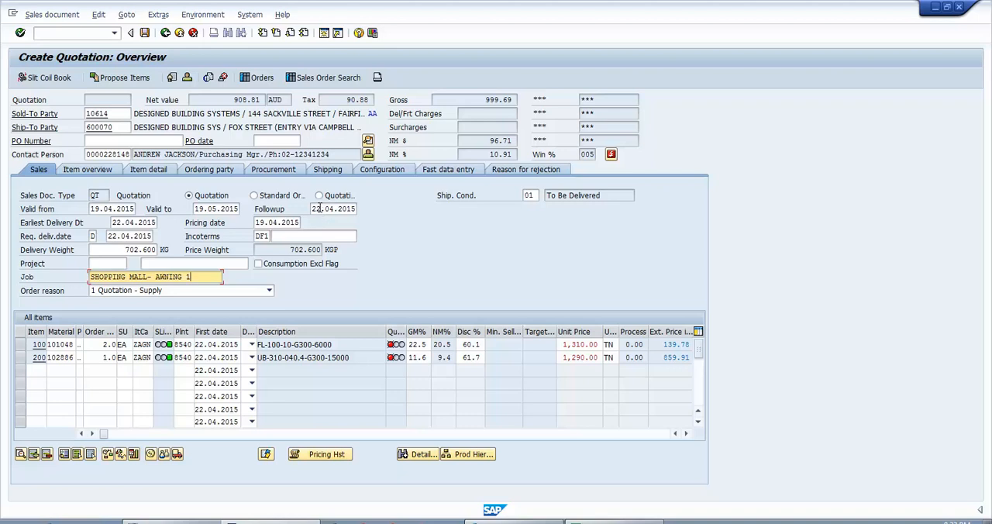
click(319, 209)
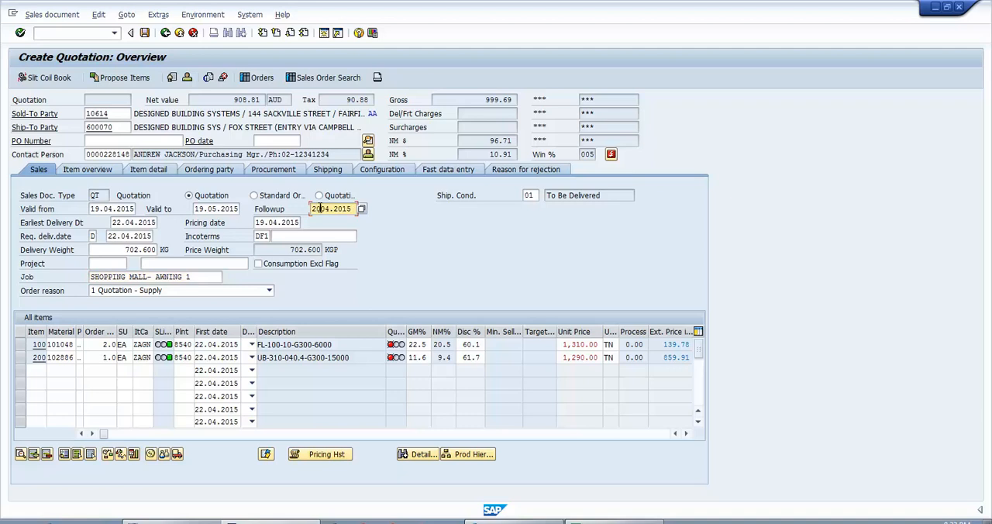
key(Return)
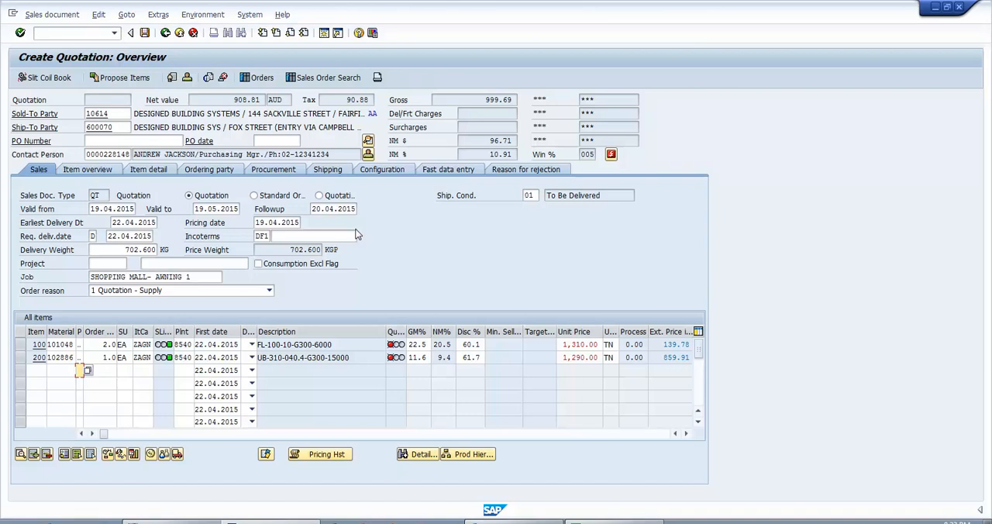
- Add an AN00 quotation output with medium External send and partner function CP
click(378, 78)
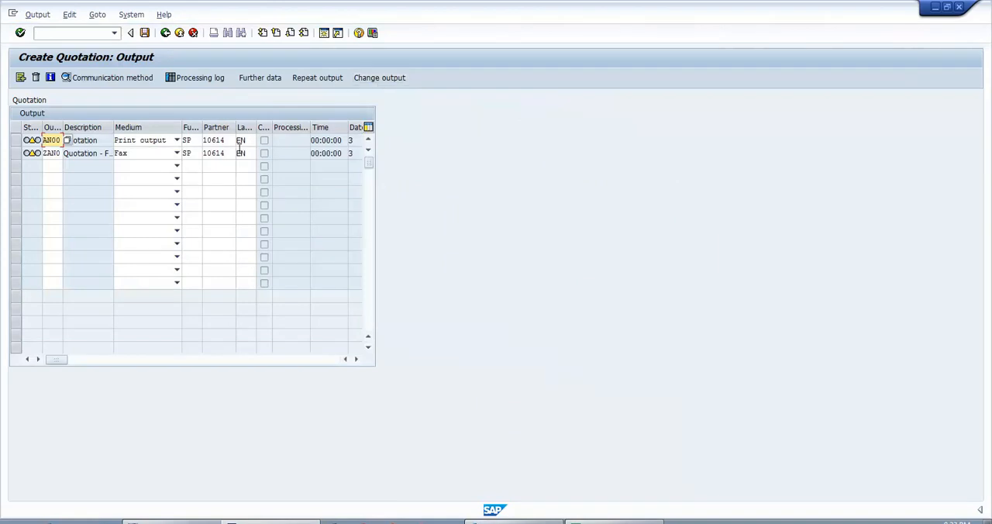
click(54, 165)
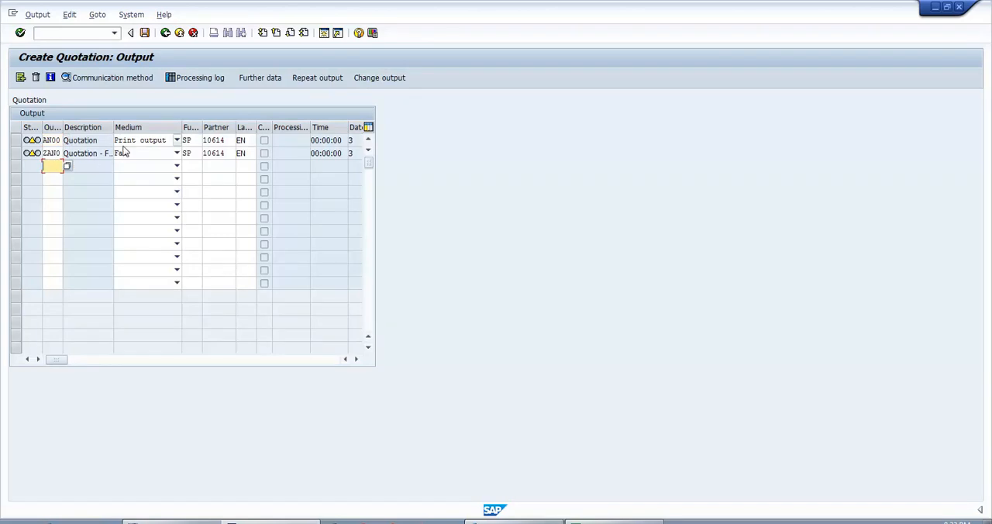
click(67, 168)
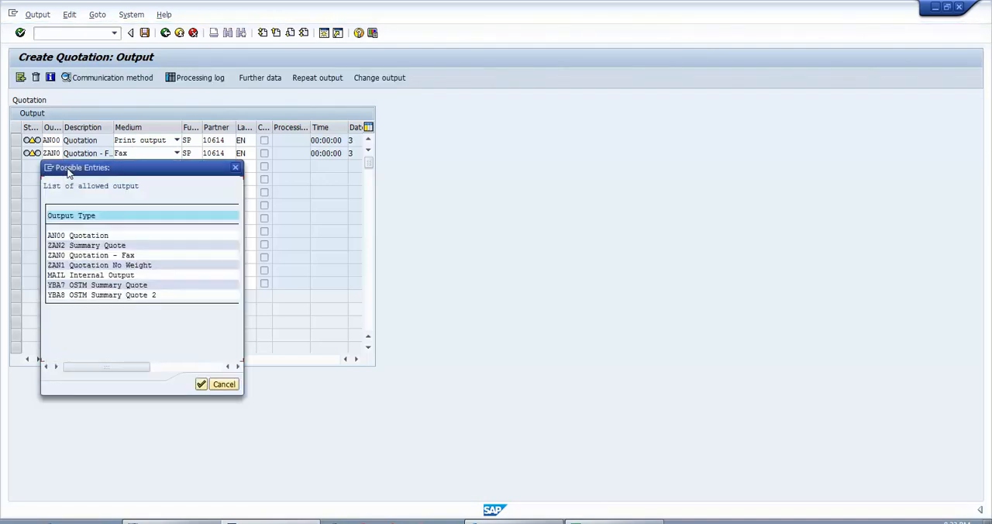
double_click(91, 236)
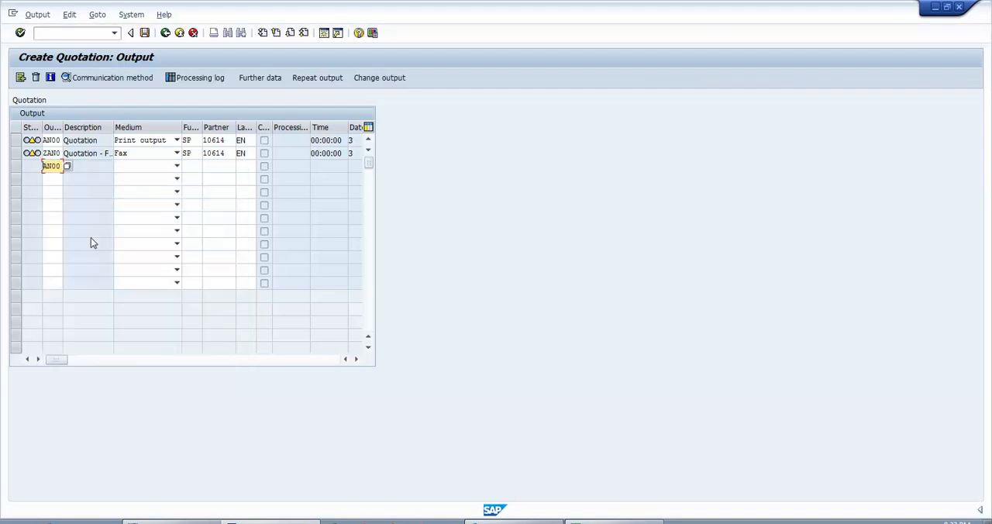
click(153, 167)
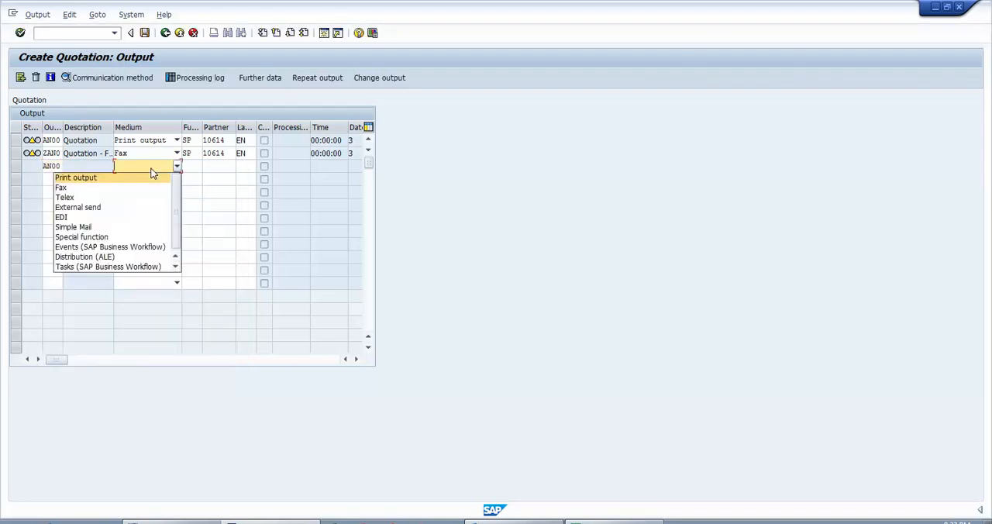
click(126, 208)
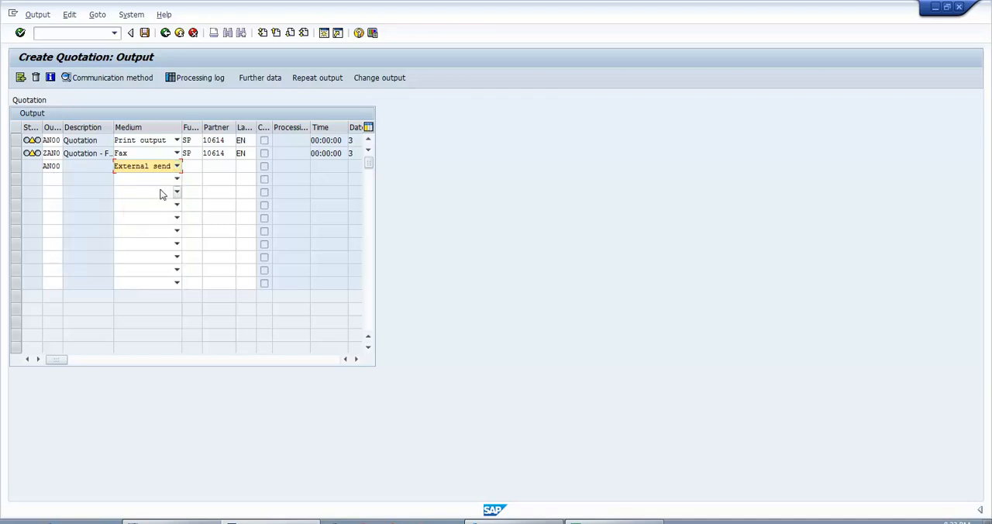
key(Tab)
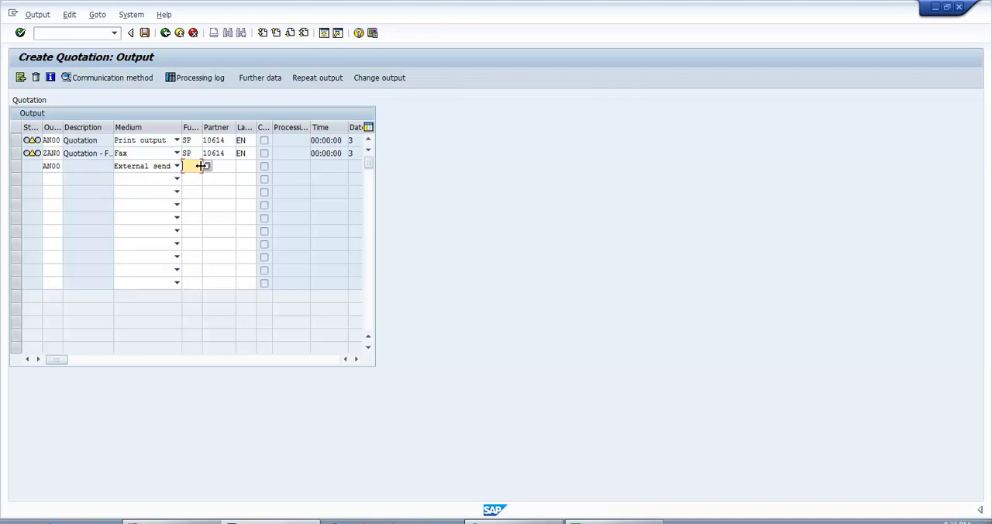
text(cp)
key(Return)
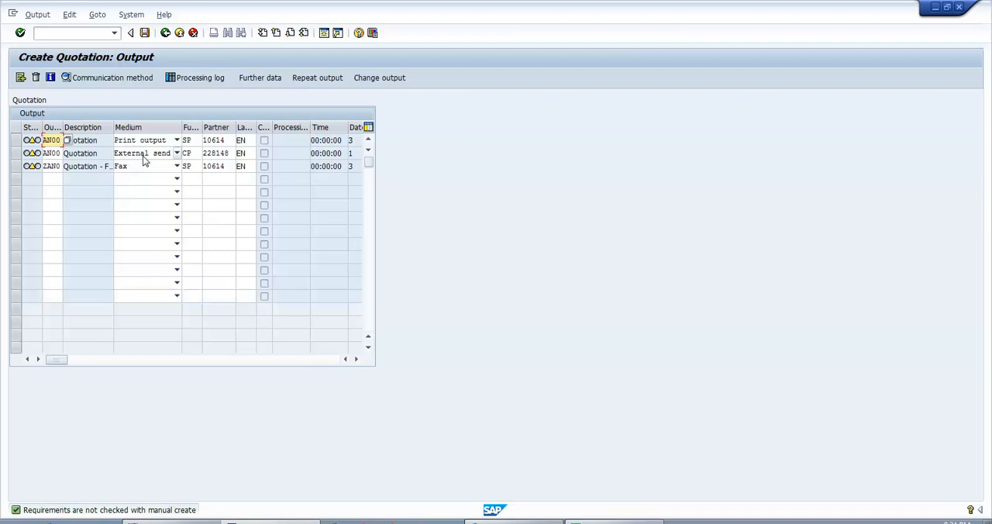
- Set the dispatch time of the External send quotation output to Send immediately (when saving the application)
click(187, 153)
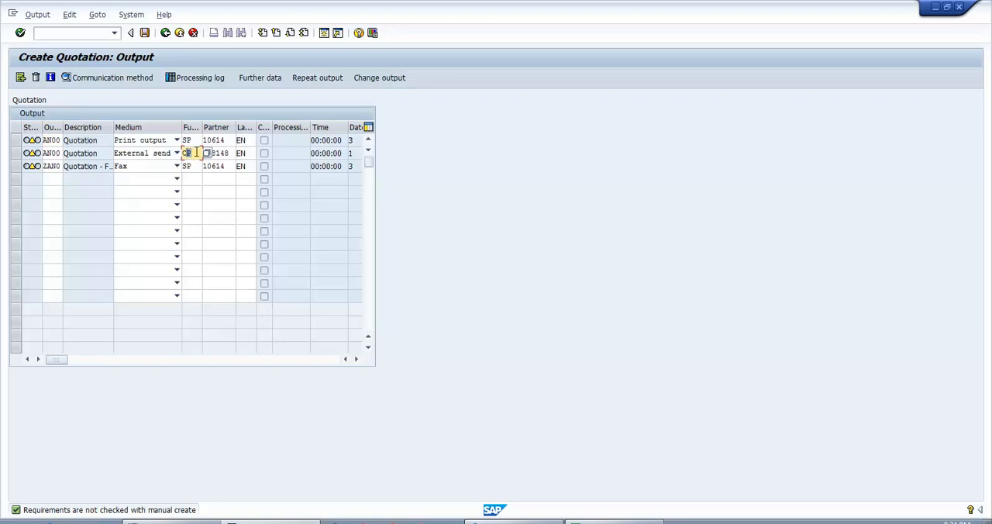
click(261, 78)
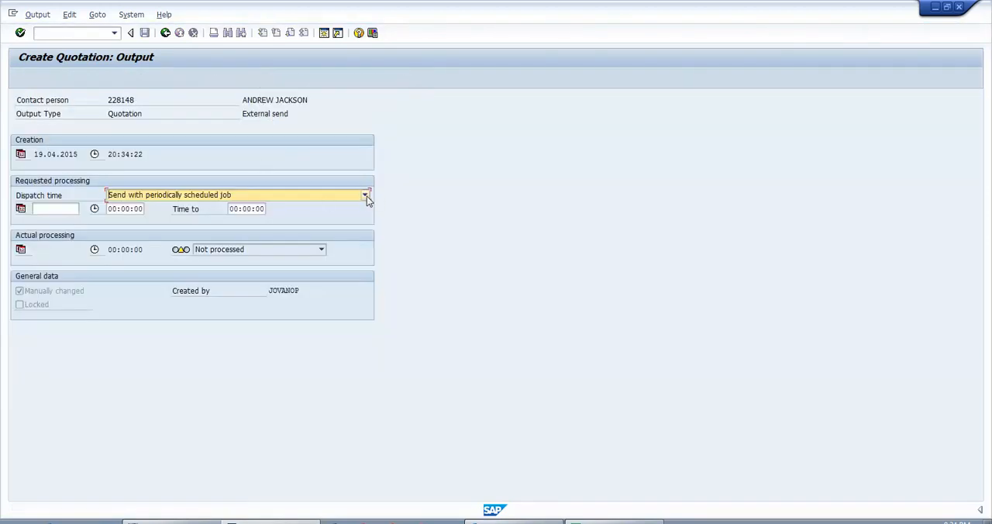
click(367, 196)
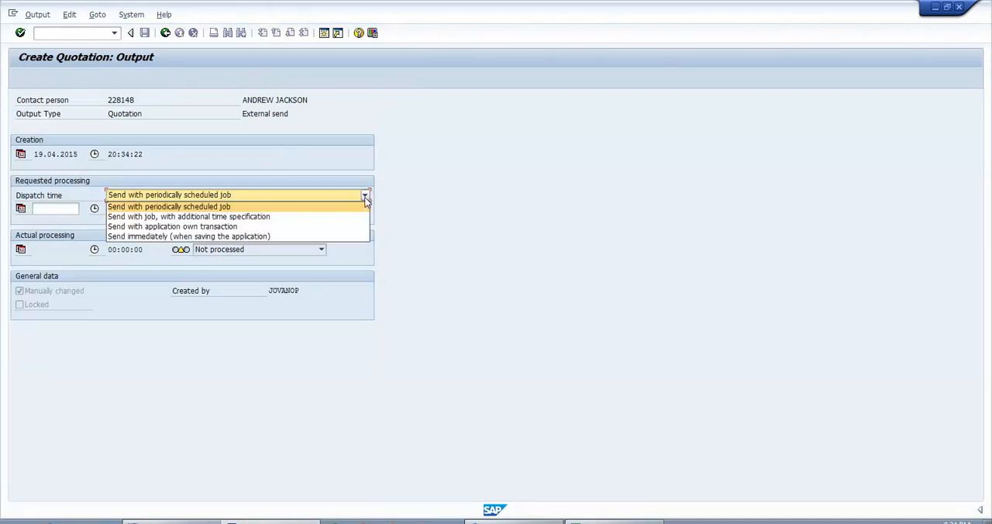
click(271, 236)
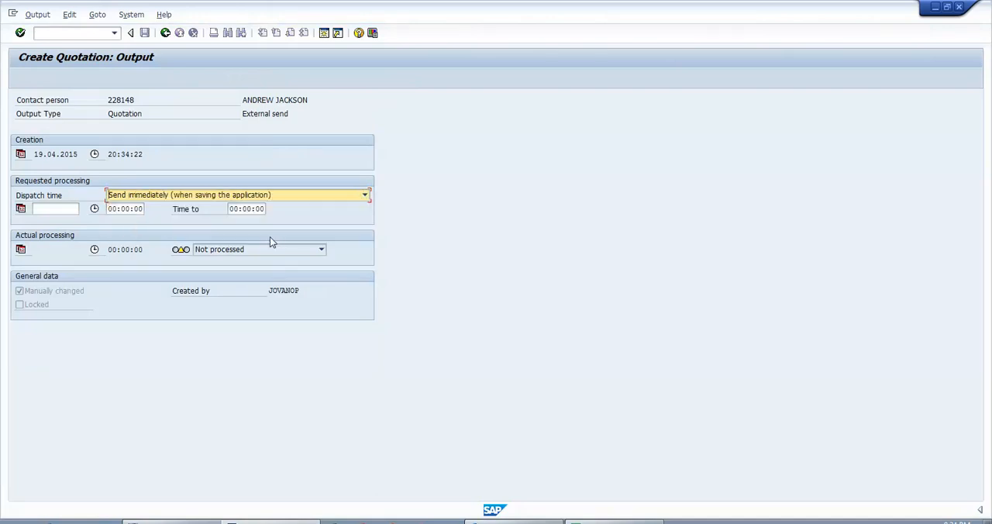
click(166, 34)
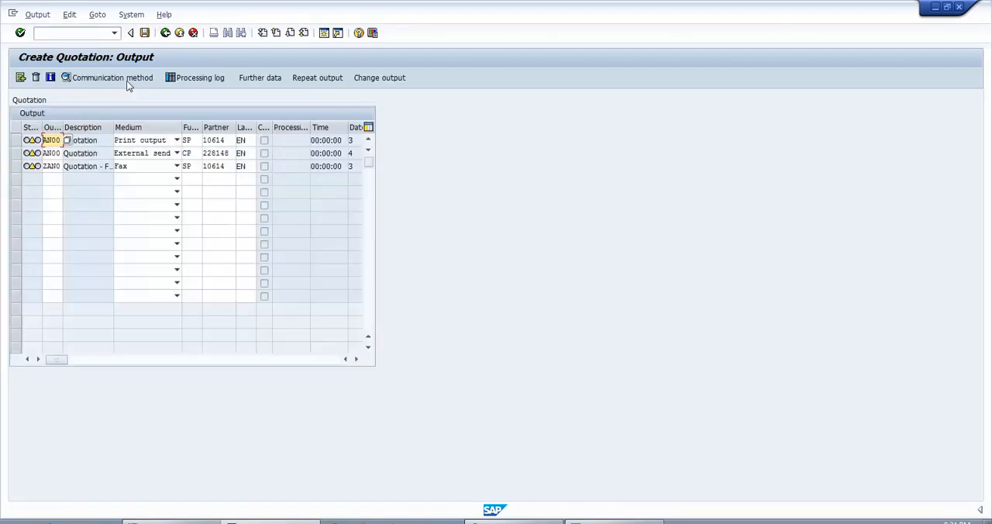
- Enable Print immediately and Release after output in the communication method of the External send output
click(19, 156)
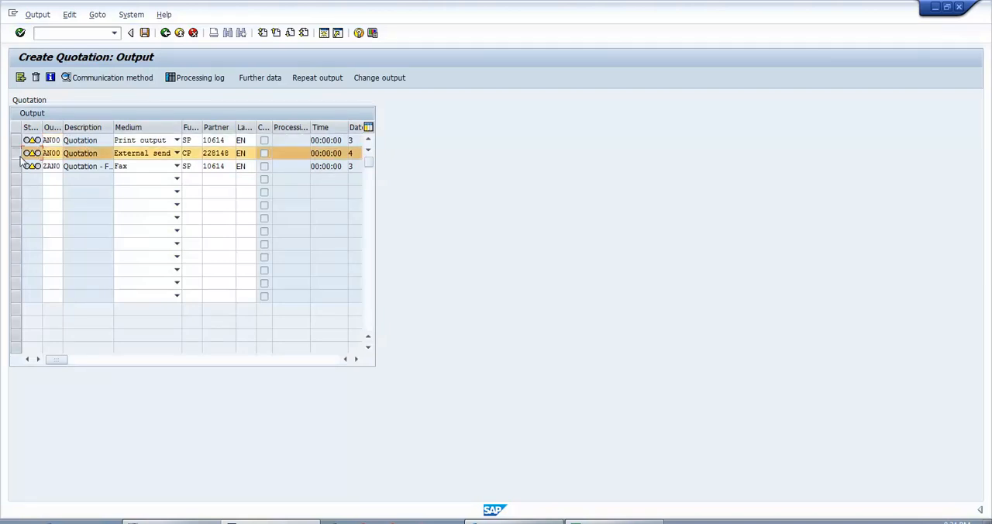
click(109, 78)
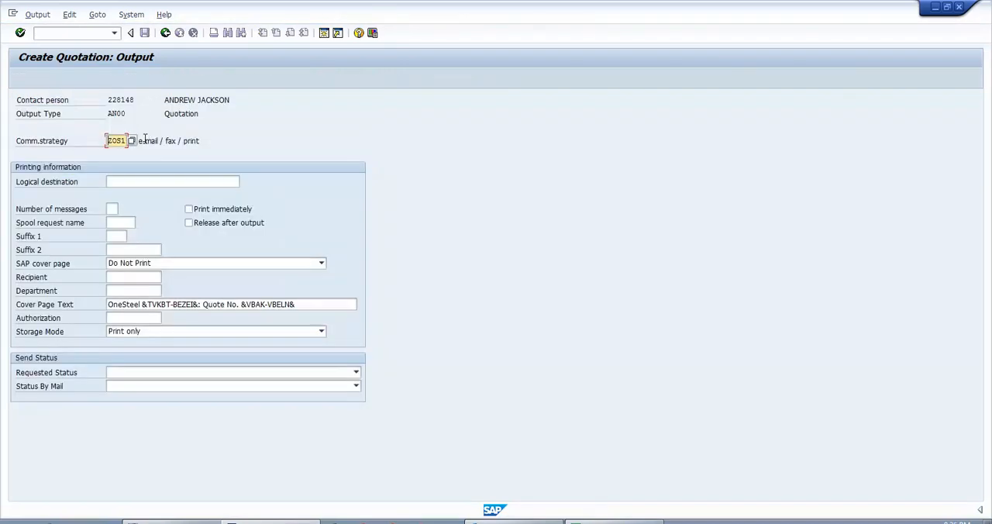
click(189, 210)
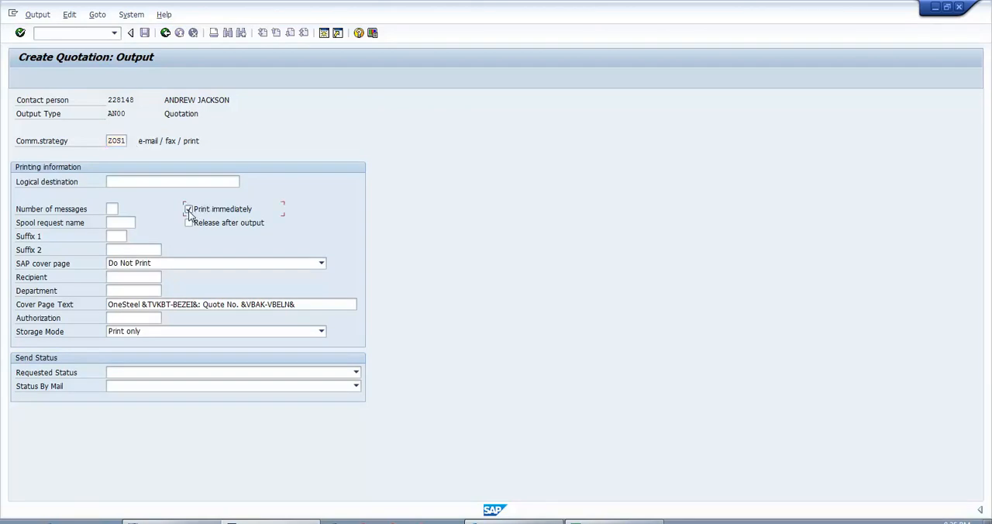
click(190, 223)
click(165, 36)
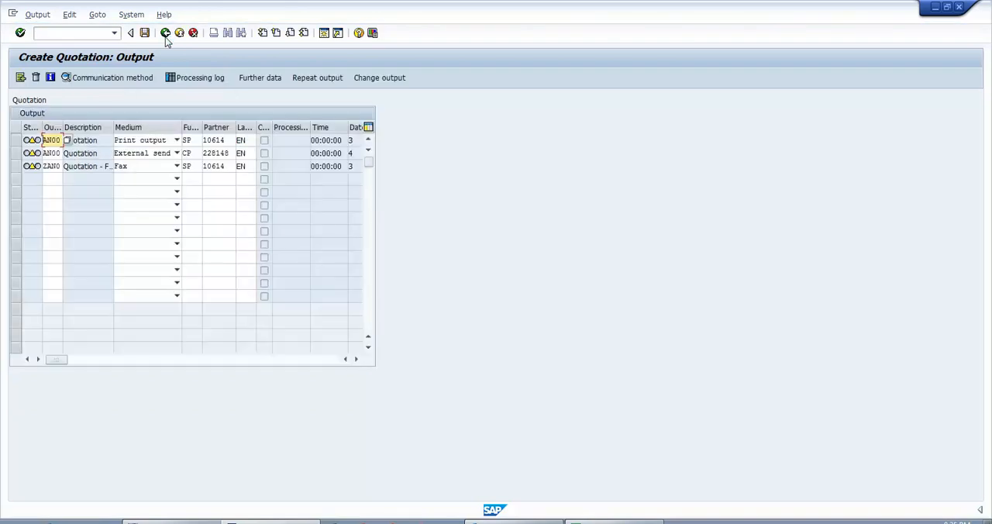
- Return to the quotation overview and save the quotation, acknowledging the credit check message
click(166, 39)
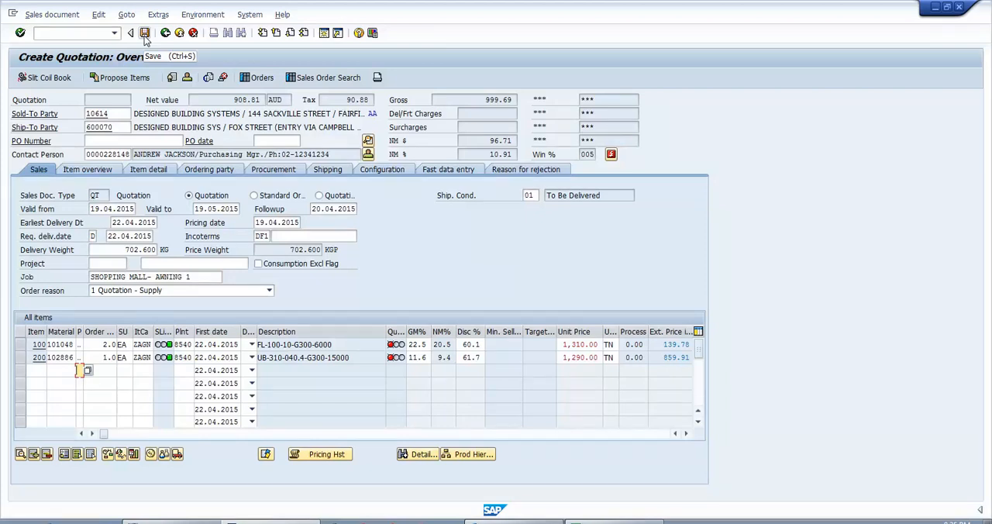
click(144, 39)
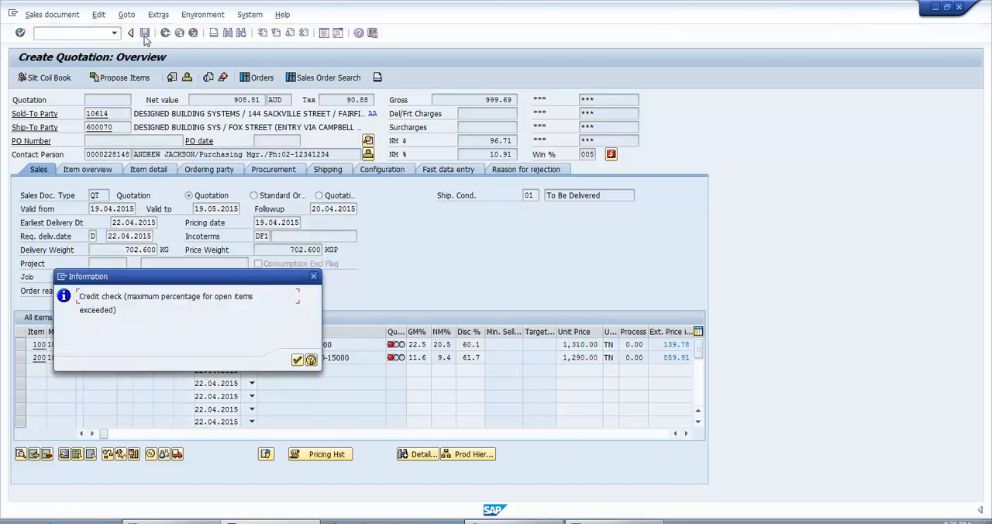
click(298, 360)
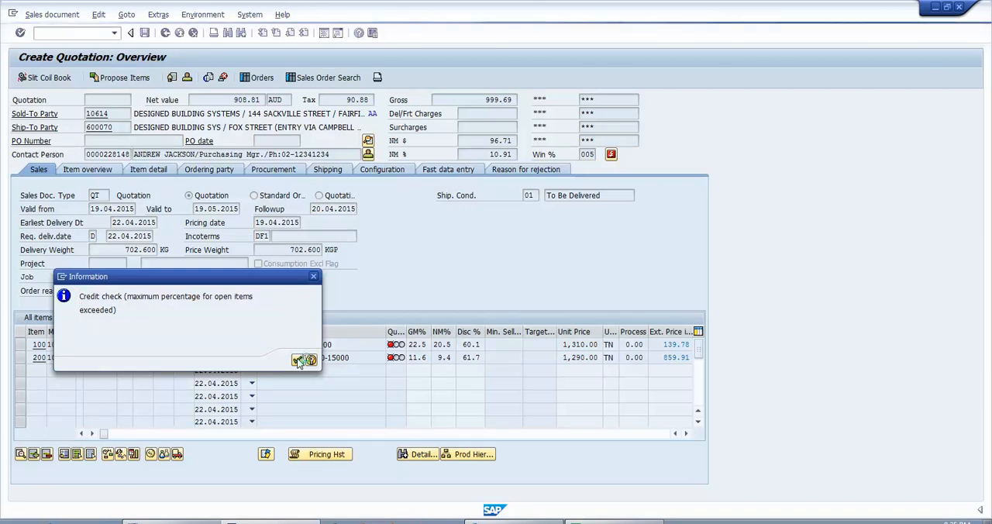